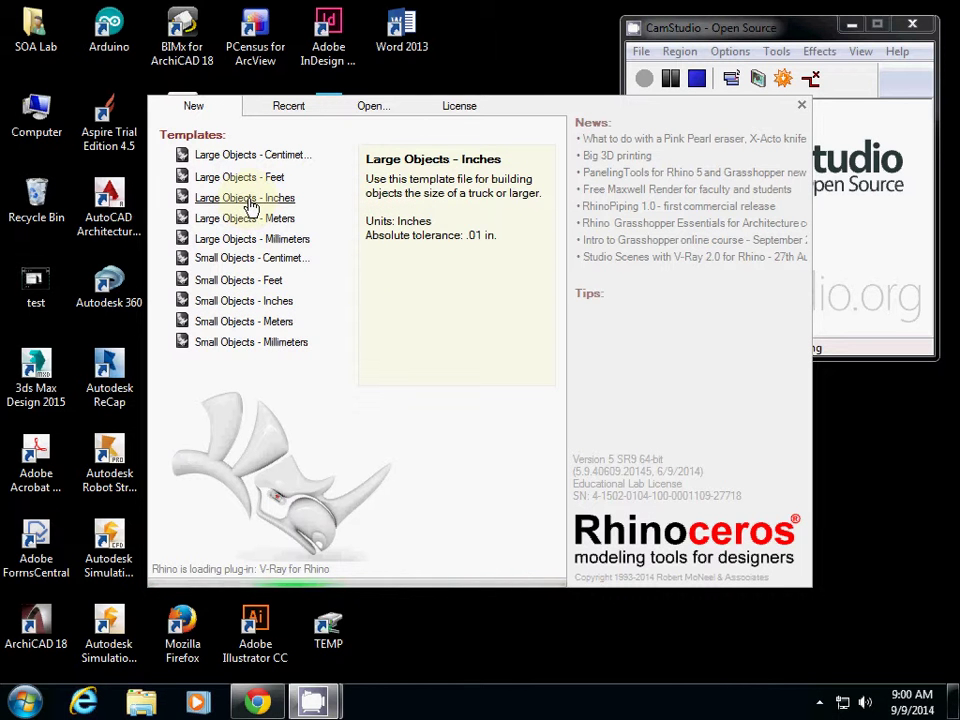
# Open a new model from the Large Objects - Inches template.
pyautogui.click(249, 206)
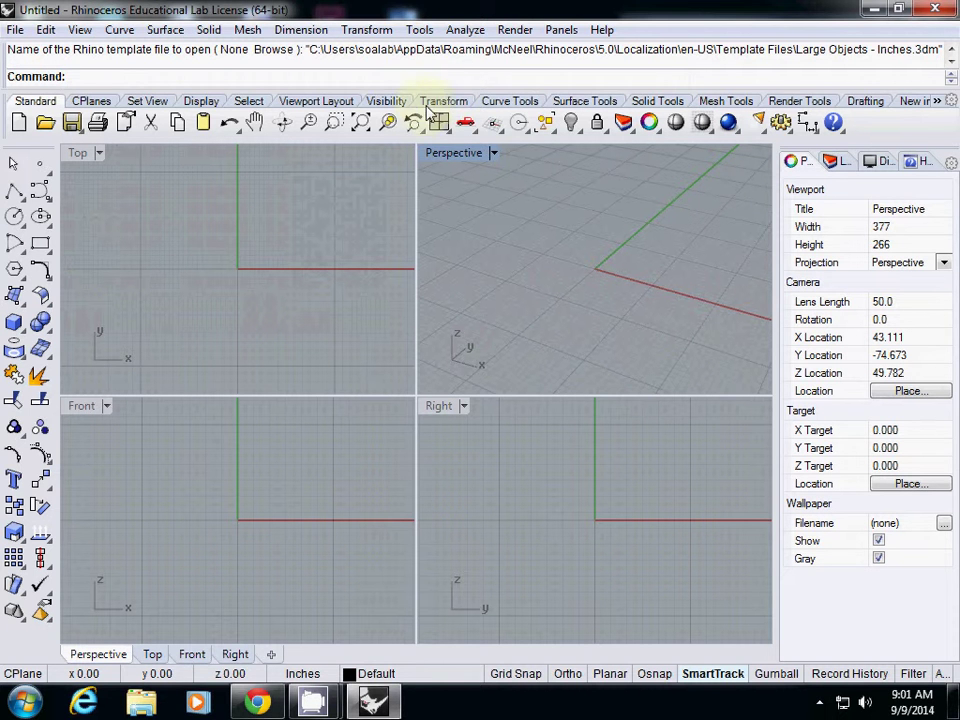
pyautogui.click(424, 31)
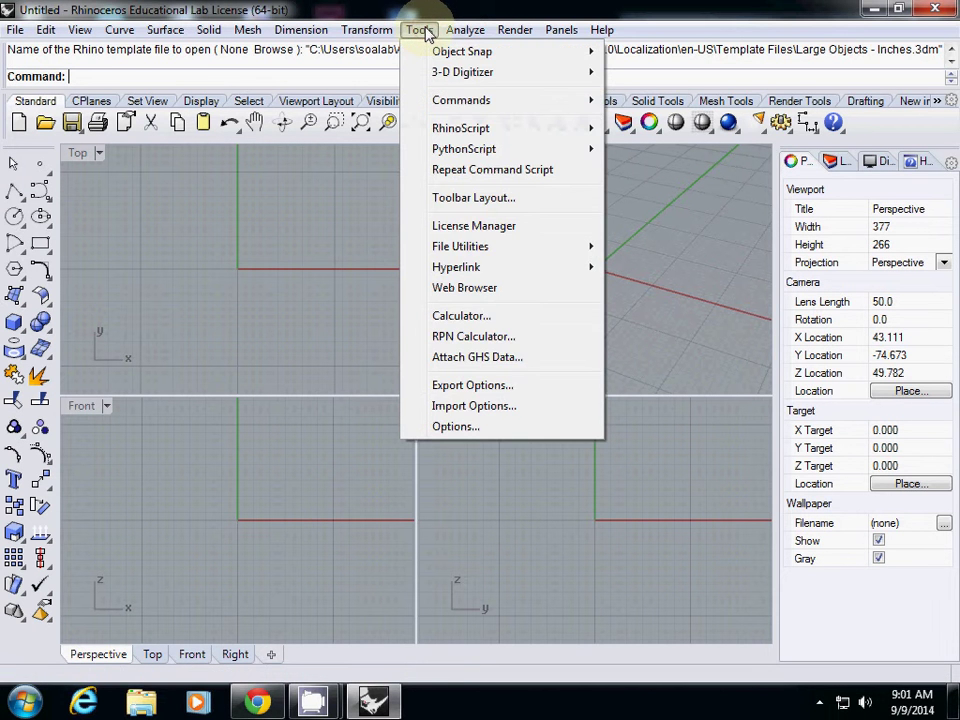
pyautogui.click(456, 426)
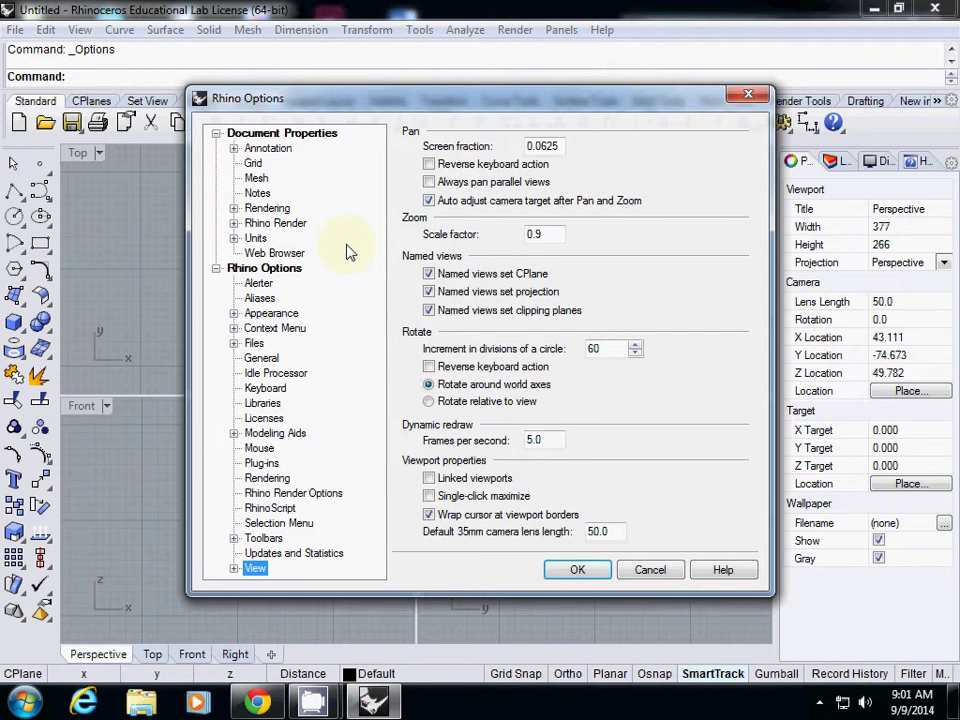
pyautogui.click(255, 238)
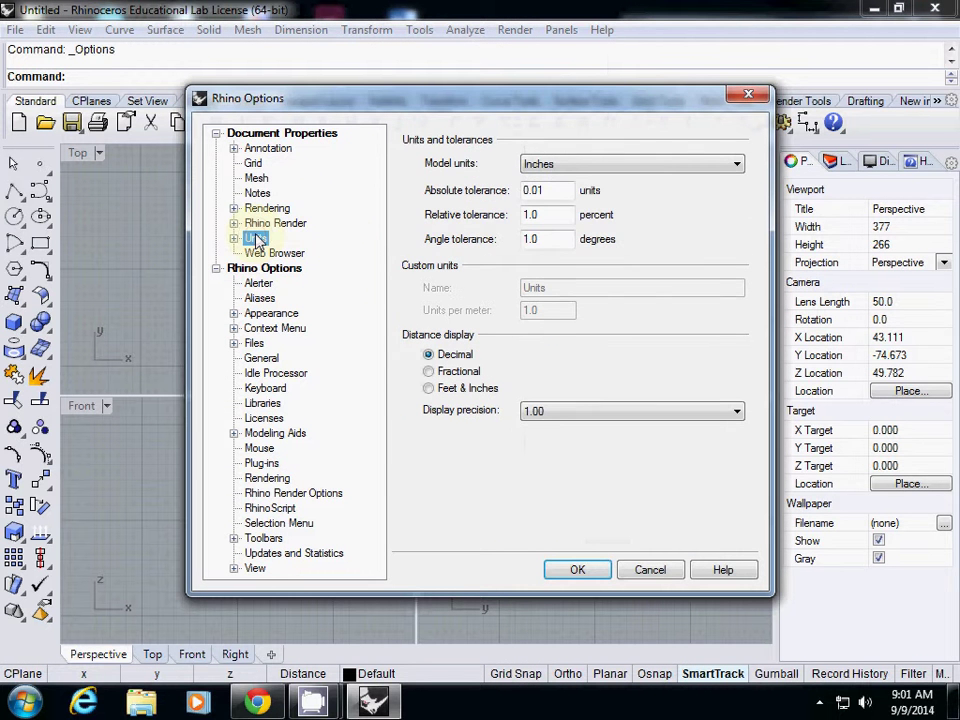
pyautogui.click(547, 170)
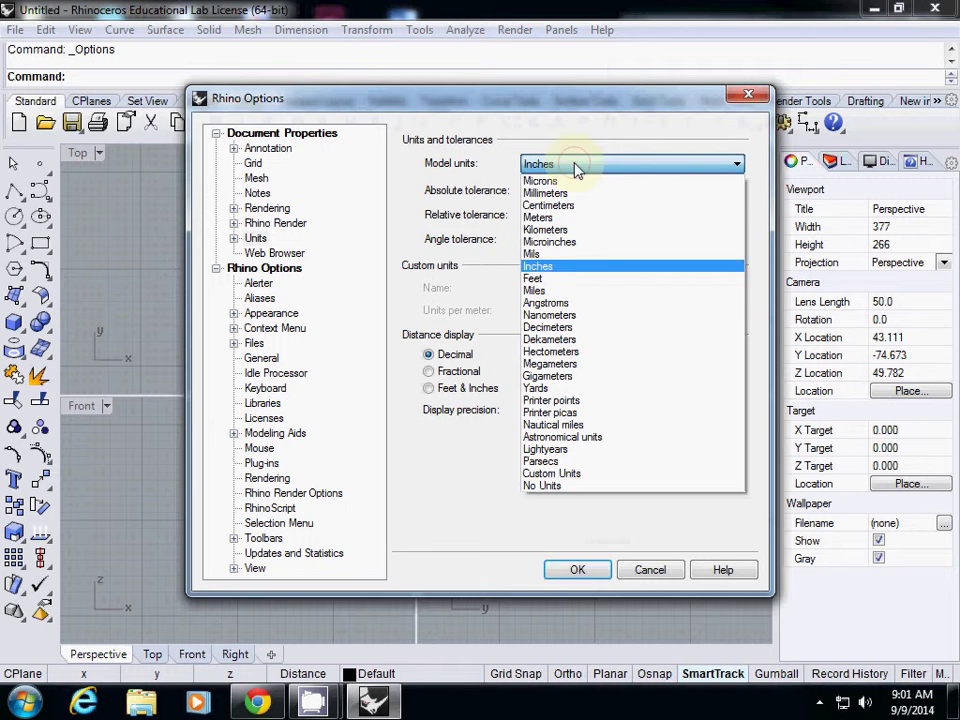
pyautogui.click(576, 266)
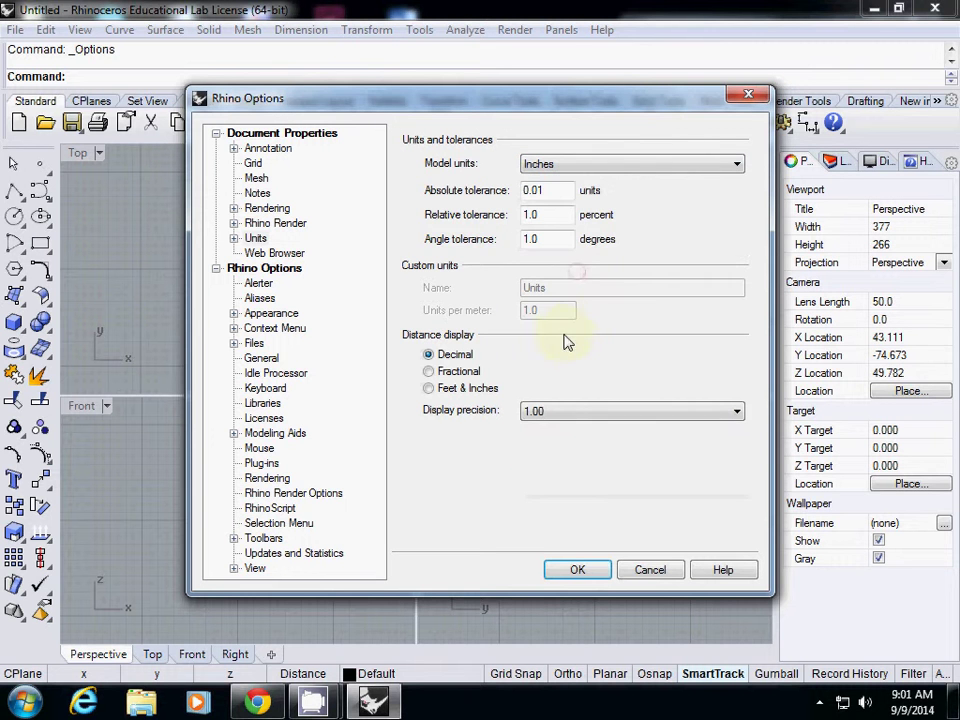
pyautogui.click(576, 571)
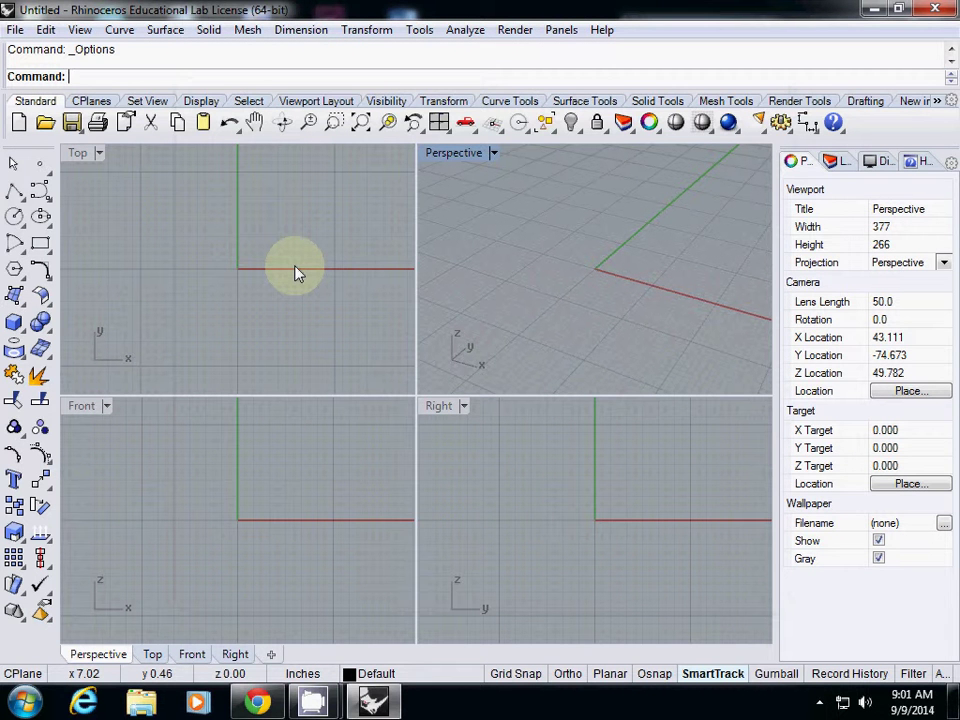
# Draw a box at the origin from two base corners in Top and a height.
pyautogui.moveTo(297, 270); pyautogui.dragTo(213, 264, button='right')
pyautogui.moveTo(396, 277); pyautogui.dragTo(289, 274, button='right')
pyautogui.moveTo(219, 456); pyautogui.dragTo(219, 484, button='right')
pyautogui.moveTo(568, 506); pyautogui.dragTo(546, 505, button='right')
pyautogui.click(14, 321)
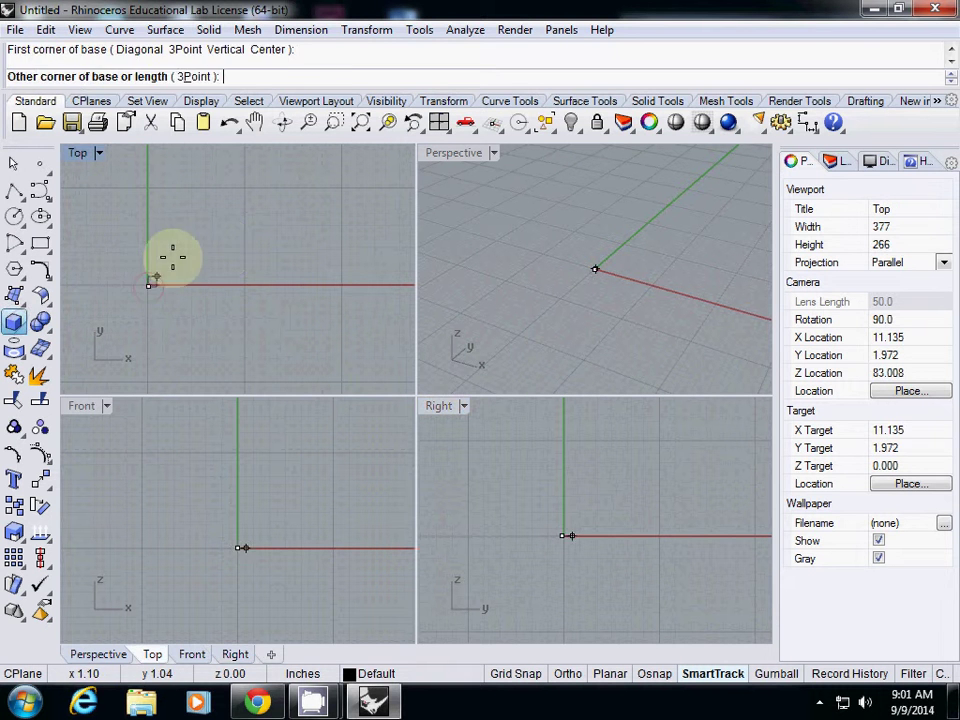
pyautogui.click(146, 283)
pyautogui.click(197, 222)
pyautogui.click(231, 227)
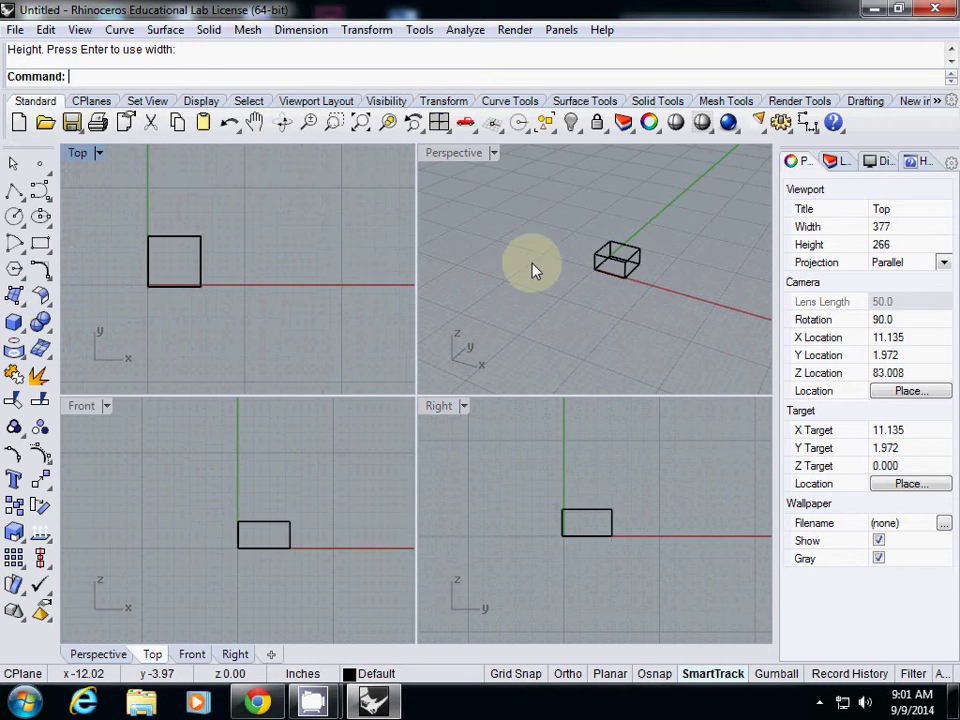
# Bring up the quick popup toolbar in the Perspective, Top, Front and Right viewports.
pyautogui.middleClick(586, 235)
pyautogui.middleClick(338, 243)
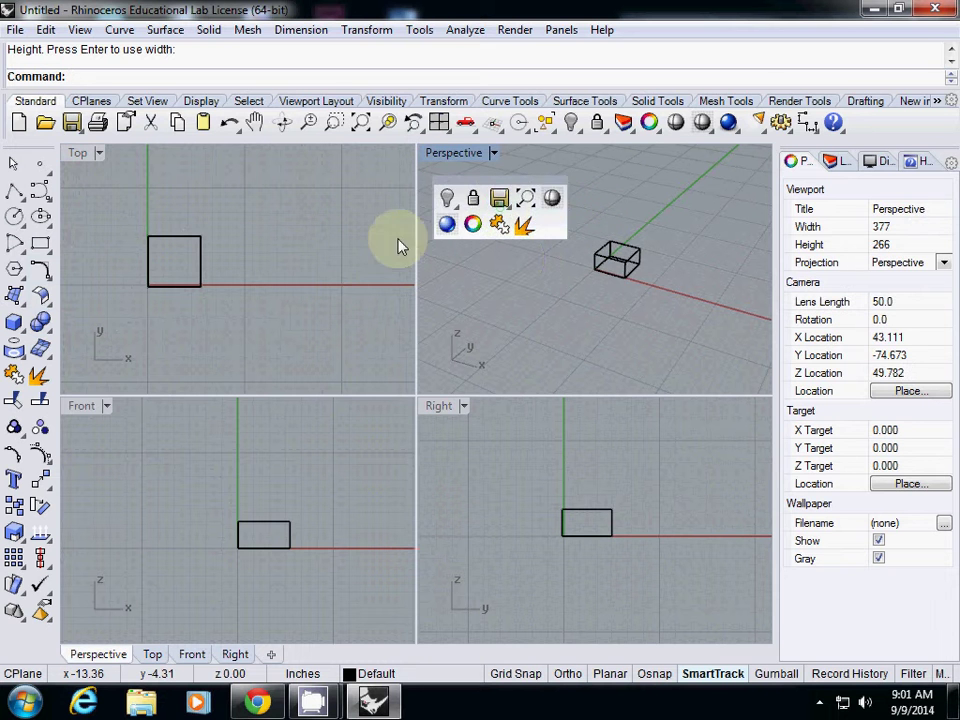
pyautogui.middleClick(345, 392)
pyautogui.middleClick(437, 441)
pyautogui.middleClick(272, 322)
pyautogui.middleClick(255, 381)
pyautogui.middleClick(437, 440)
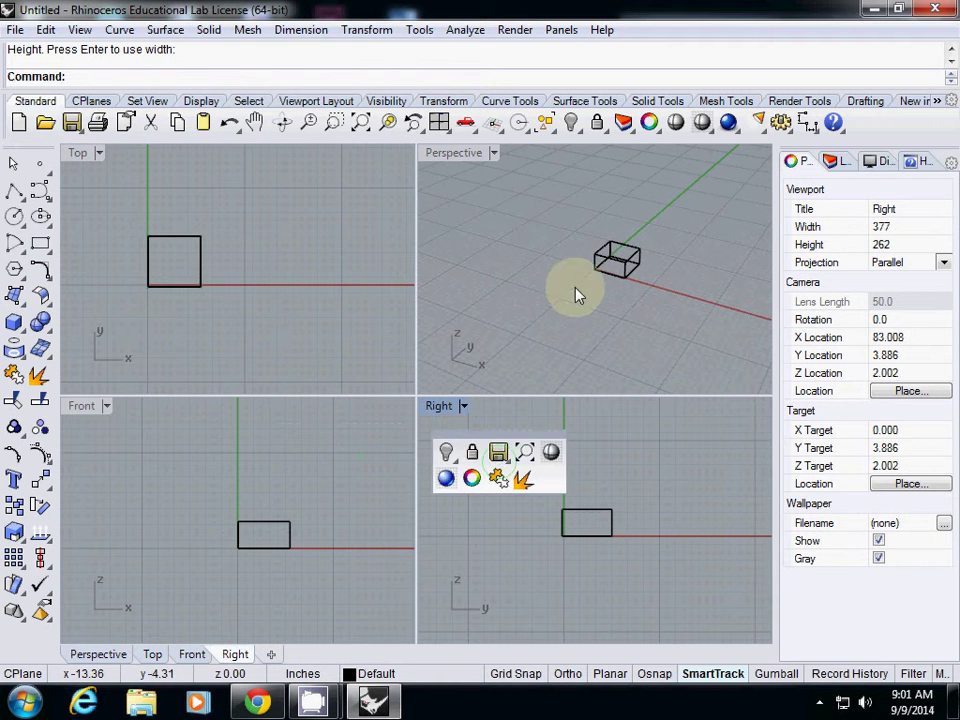
# Orbit around the box, maximizing and restoring the Perspective and Top views.
pyautogui.moveTo(538, 300); pyautogui.dragTo(454, 167, button='right')
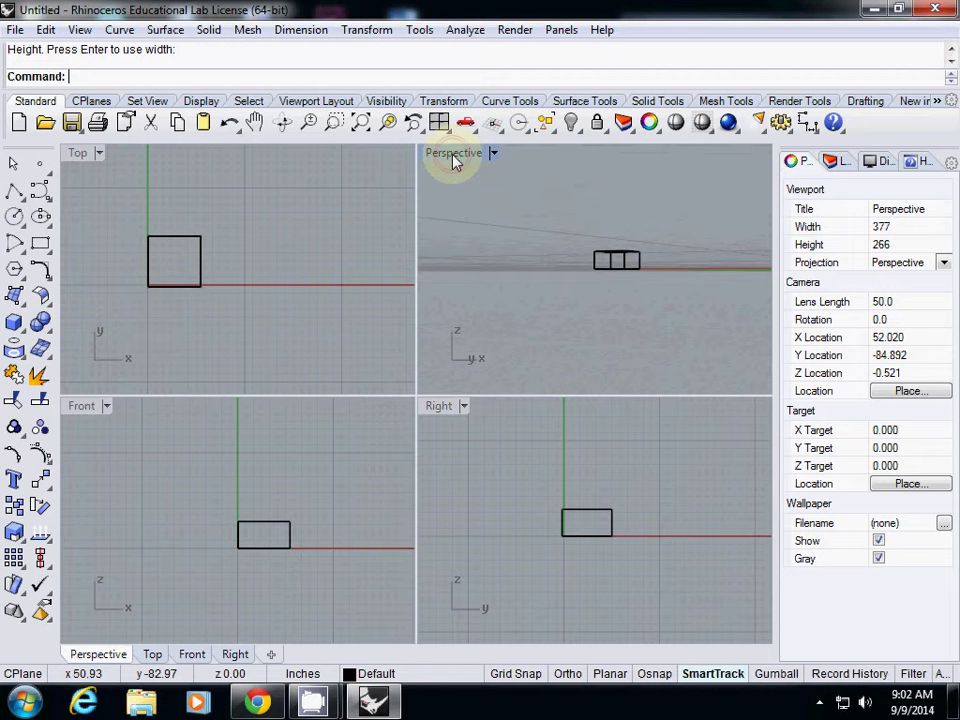
pyautogui.doubleClick(453, 156)
pyautogui.moveTo(369, 281); pyautogui.dragTo(396, 304, button='right')
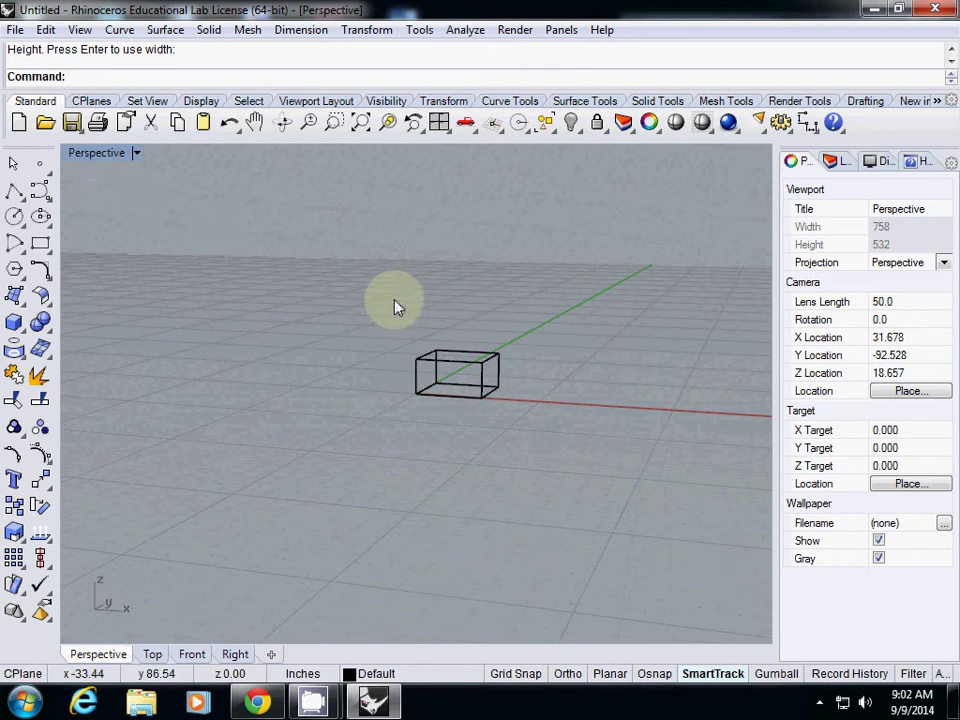
pyautogui.doubleClick(92, 156)
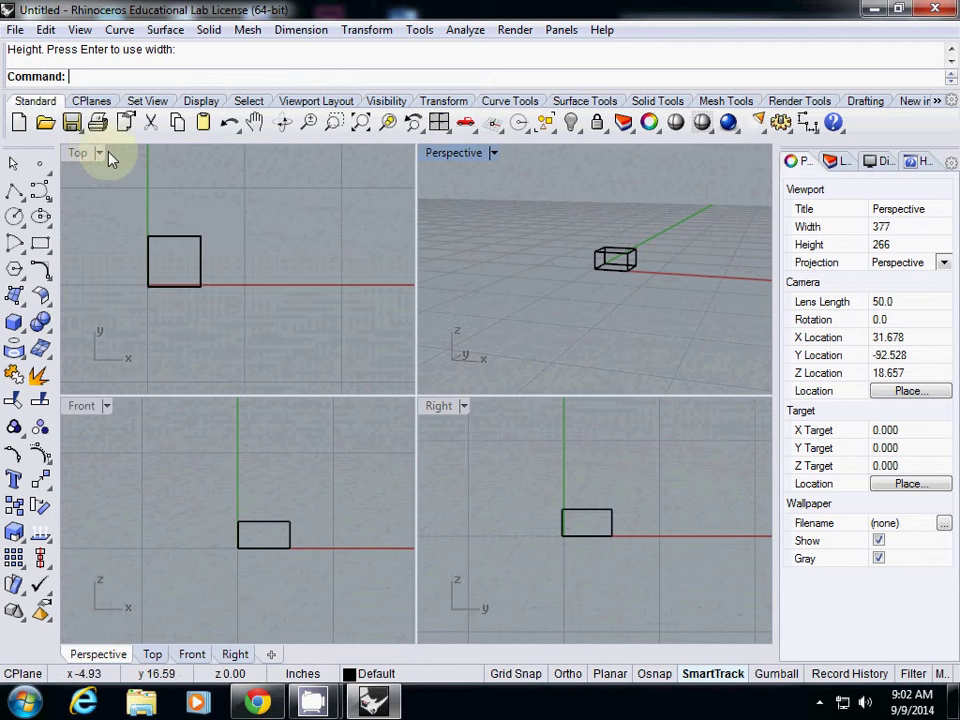
pyautogui.doubleClick(77, 155)
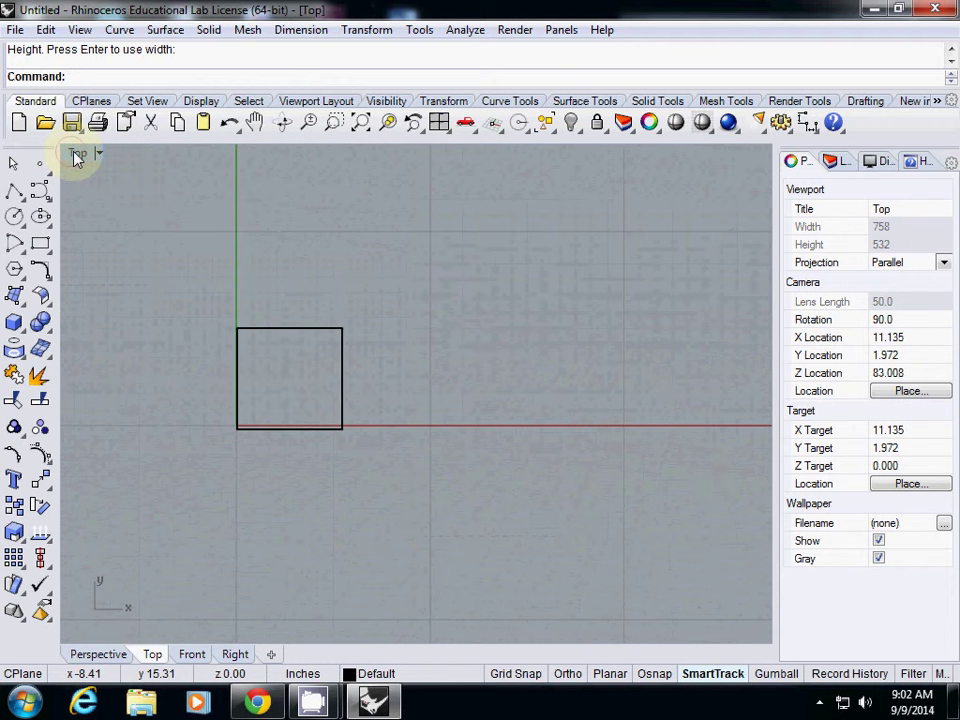
pyautogui.doubleClick(77, 155)
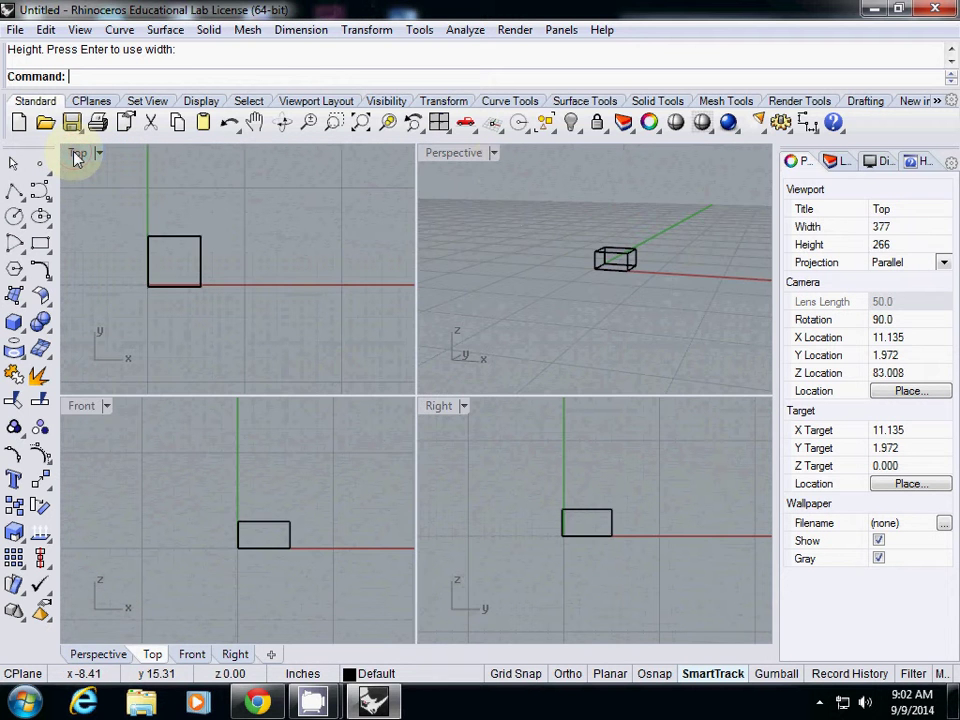
# Try Shaded, Ghosted and Rendered display on the maximized Perspective view.
pyautogui.click(494, 154)
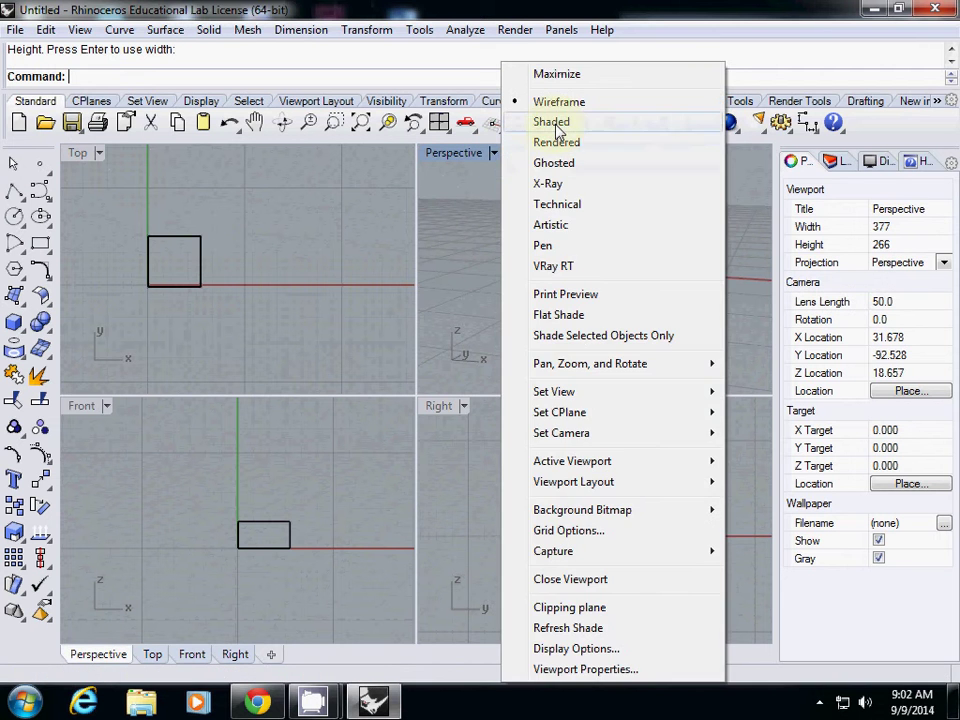
pyautogui.click(553, 122)
pyautogui.doubleClick(466, 165)
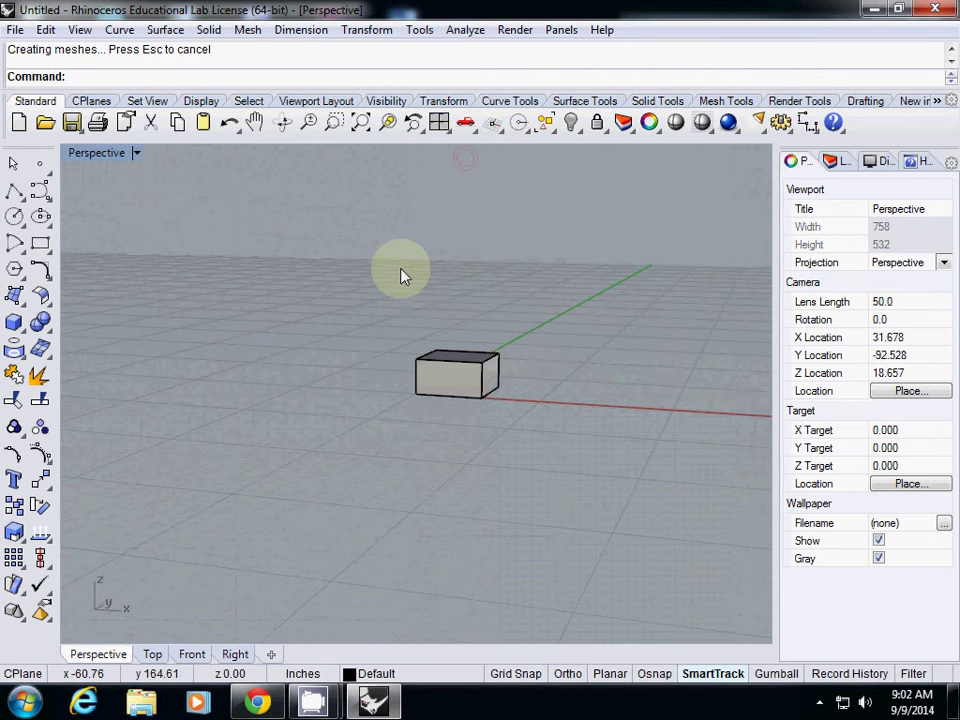
pyautogui.moveTo(396, 304); pyautogui.dragTo(304, 228, button='right')
pyautogui.click(110, 155)
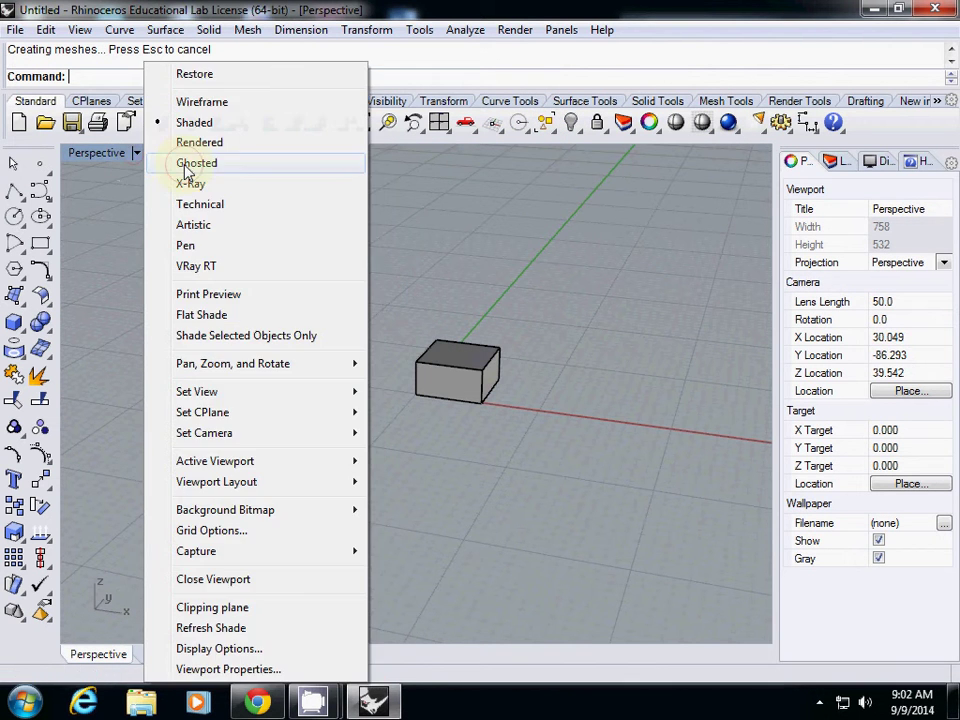
pyautogui.click(196, 163)
pyautogui.click(138, 156)
pyautogui.click(199, 143)
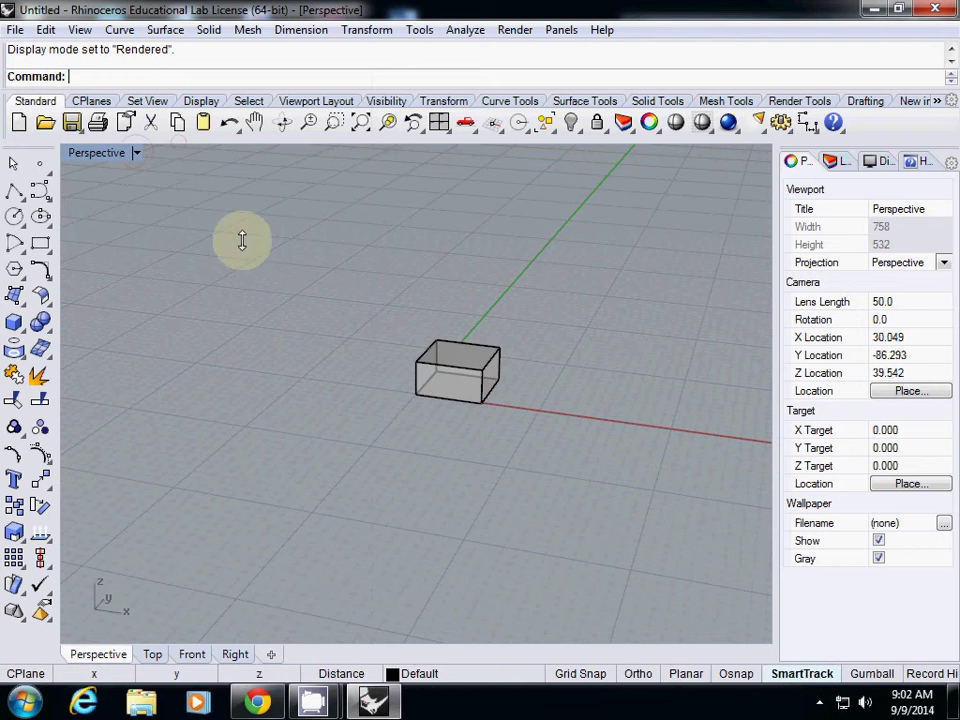
pyautogui.moveTo(347, 281); pyautogui.dragTo(332, 285, button='right')
# Switch Perspective to VRay RT display and orbit the box while it renders.
pyautogui.click(137, 154)
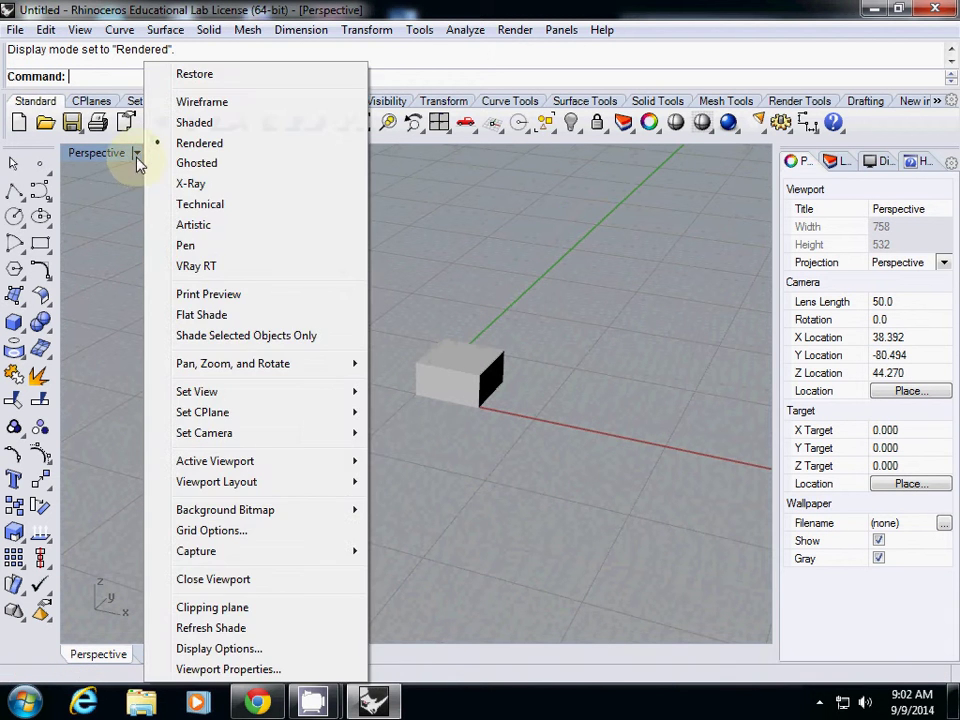
pyautogui.click(211, 266)
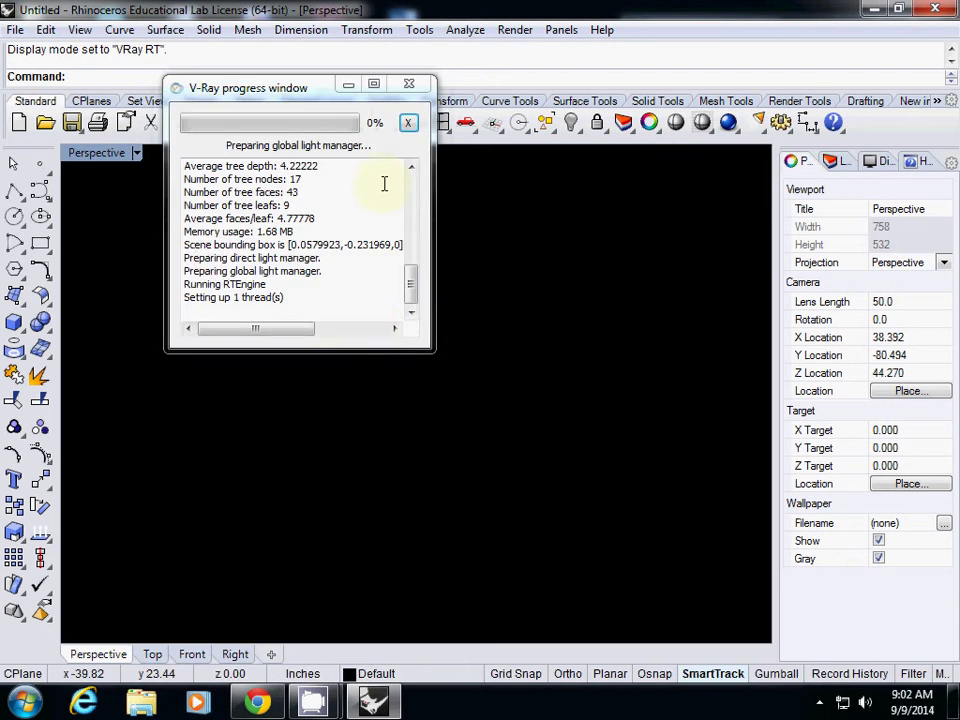
pyautogui.moveTo(304, 92); pyautogui.dragTo(207, 347)
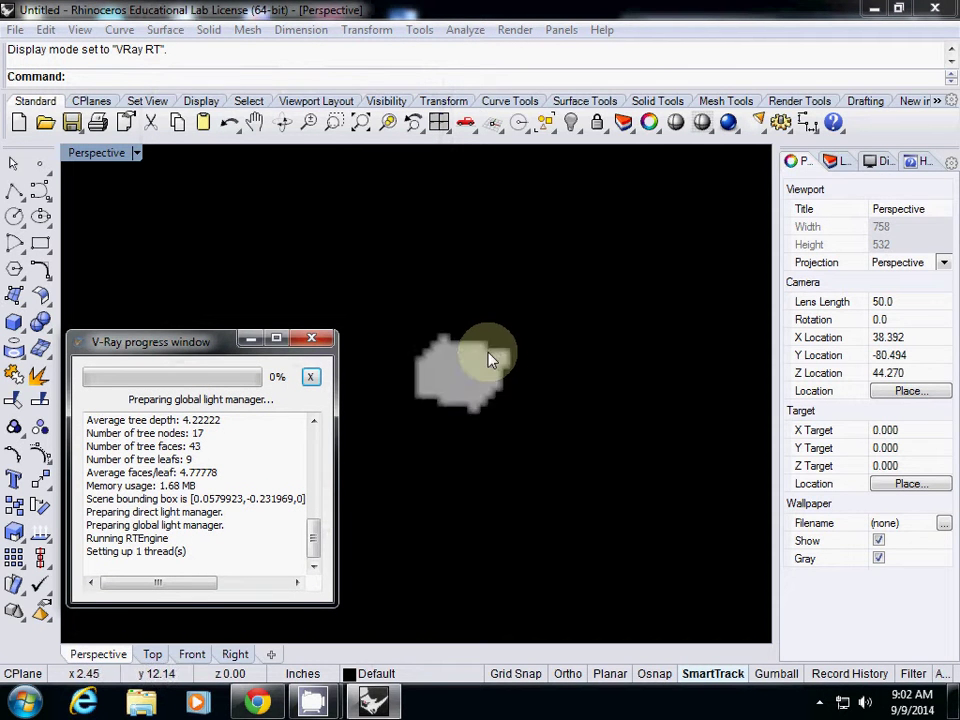
pyautogui.moveTo(510, 377); pyautogui.dragTo(321, 339, button='right')
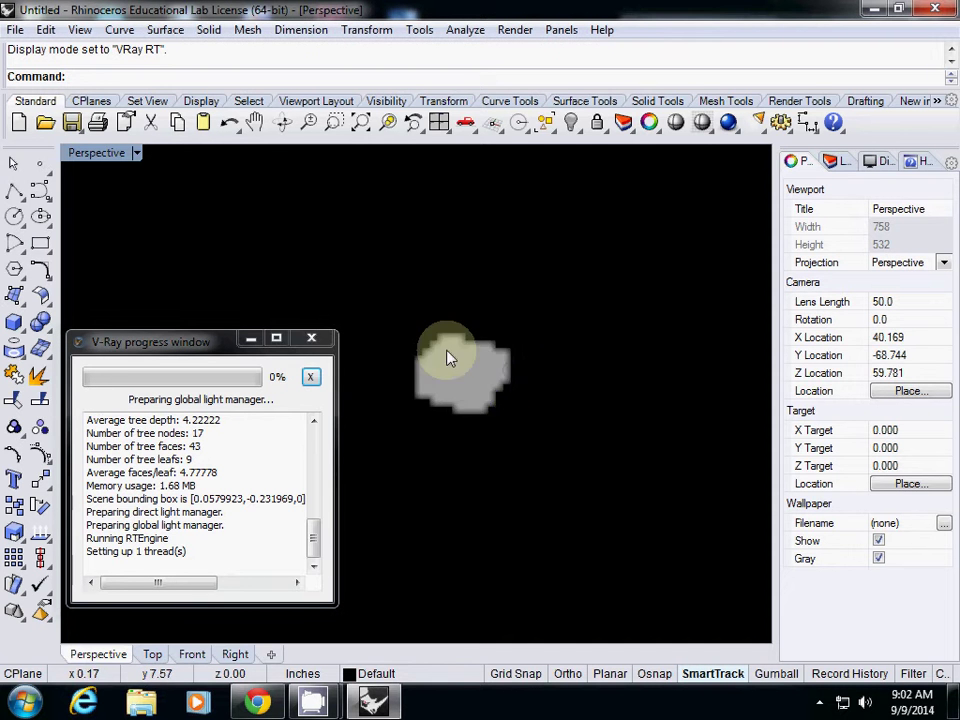
pyautogui.moveTo(452, 369); pyautogui.dragTo(420, 393, button='right')
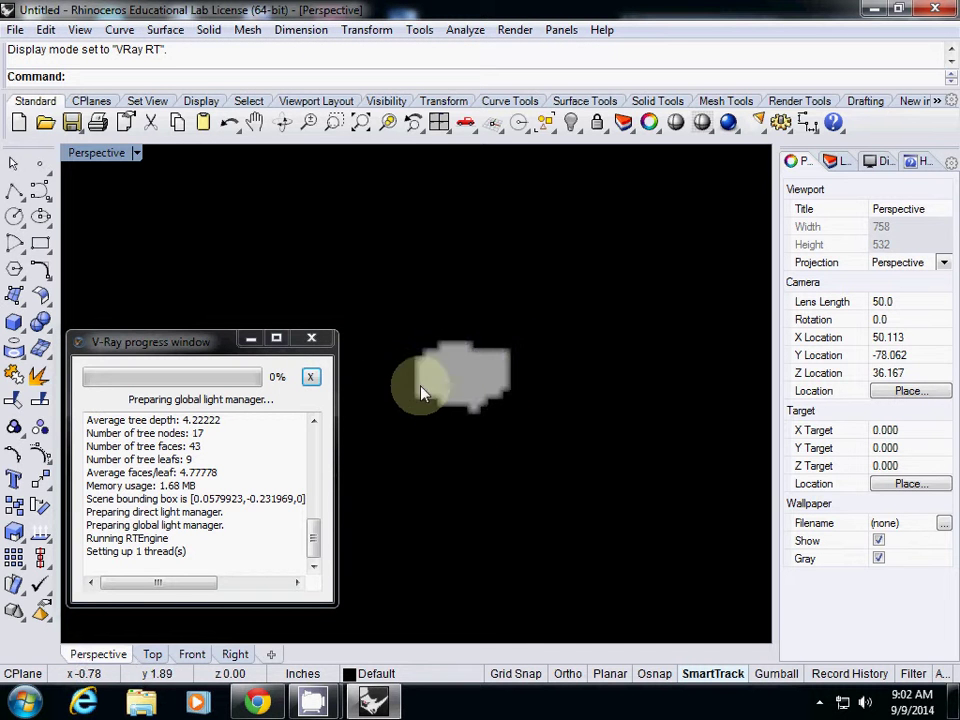
# Close the V-Ray progress window, set Perspective to Wireframe, and restore four viewports.
pyautogui.click(311, 338)
pyautogui.click(142, 156)
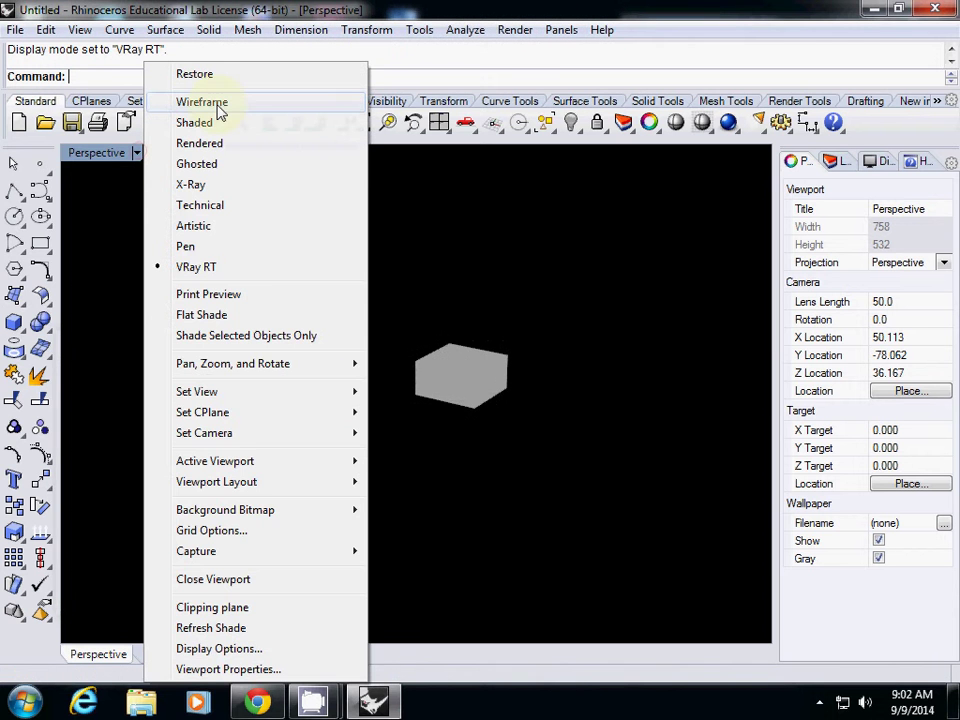
pyautogui.click(221, 104)
pyautogui.moveTo(424, 306); pyautogui.dragTo(435, 333, button='right')
pyautogui.moveTo(302, 306); pyautogui.dragTo(176, 272, button='right')
pyautogui.doubleClick(92, 155)
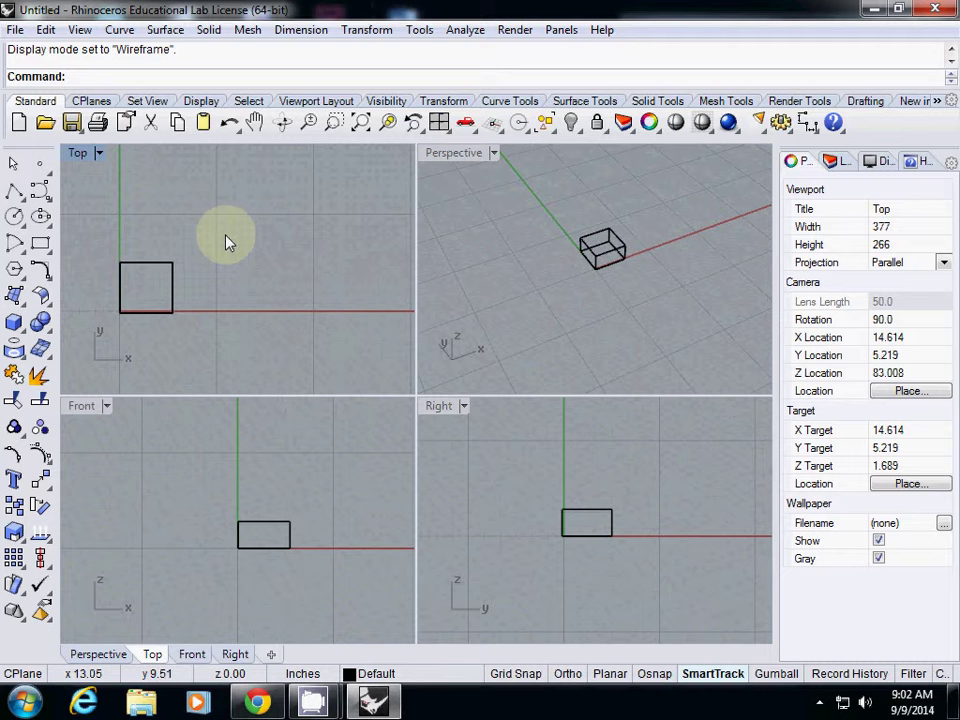
# Place three single points above and to the right of the box.
pyautogui.click(42, 170)
pyautogui.click(145, 180)
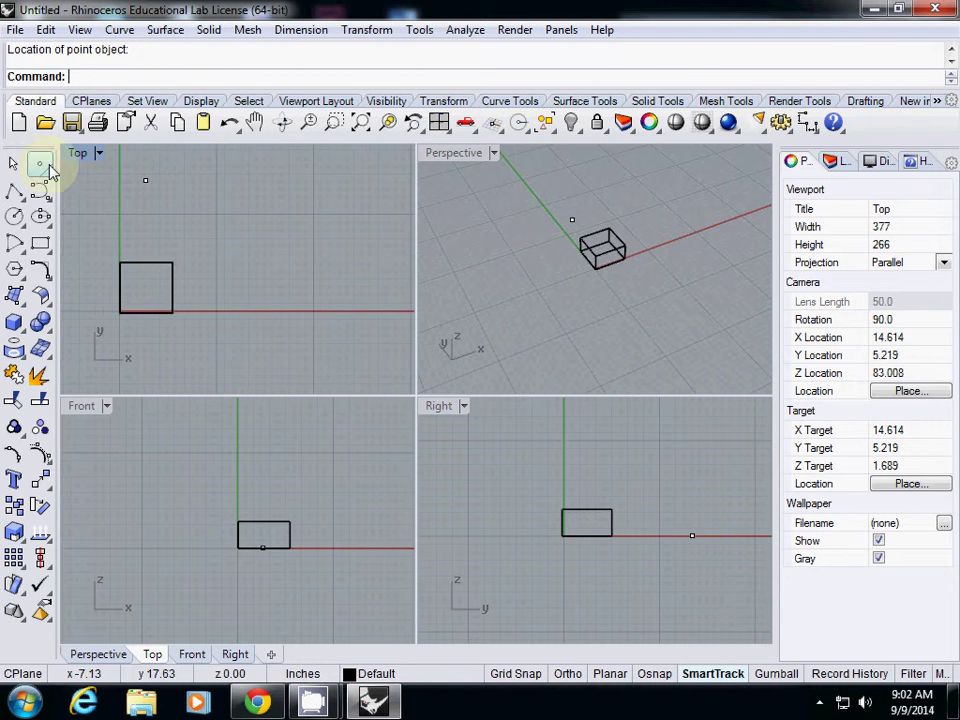
pyautogui.click(42, 170)
pyautogui.click(205, 236)
pyautogui.click(42, 170)
pyautogui.click(231, 203)
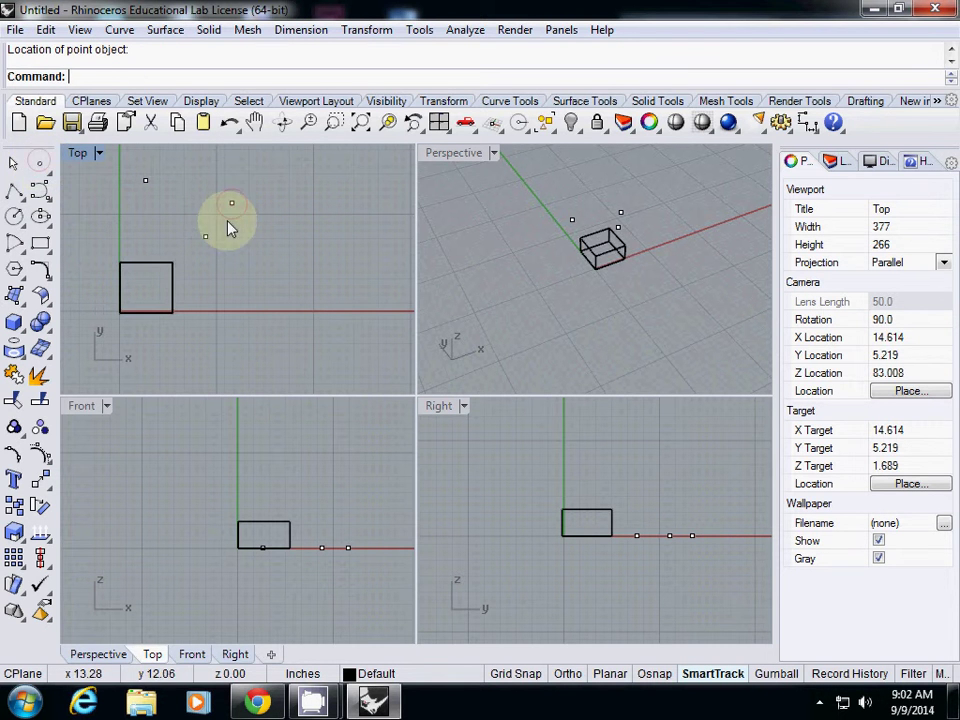
# Place about a dozen more points around the box with Multiple points.
pyautogui.click(42, 170)
pyautogui.click(170, 210)
pyautogui.click(296, 237)
pyautogui.click(304, 243)
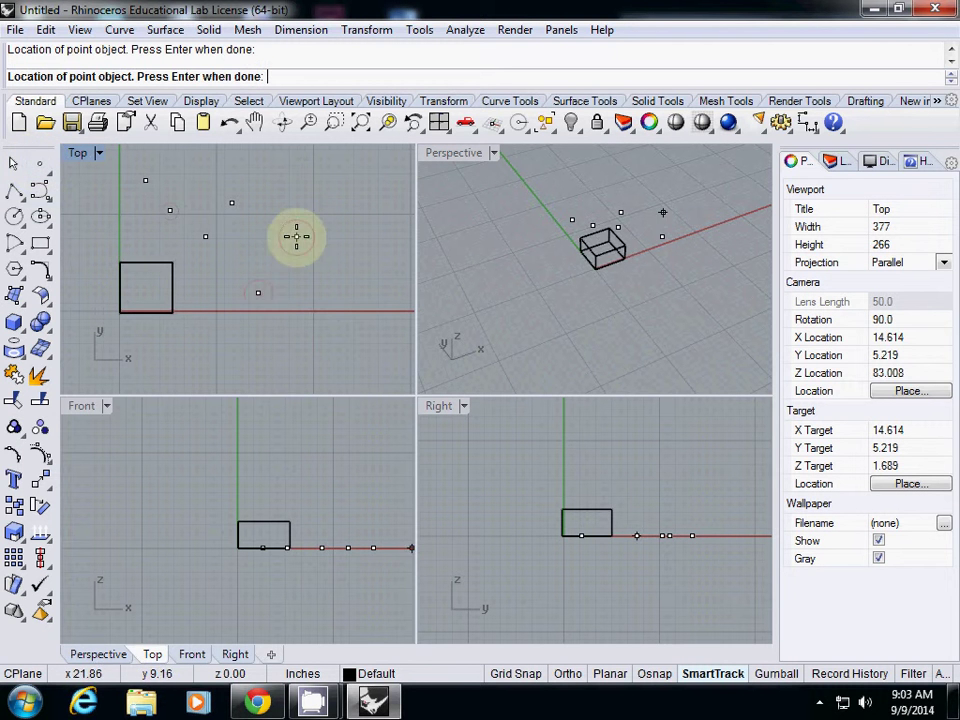
pyautogui.click(326, 312)
pyautogui.click(258, 293)
pyautogui.click(255, 262)
pyautogui.click(241, 261)
pyautogui.click(234, 306)
pyautogui.click(232, 319)
pyautogui.click(205, 331)
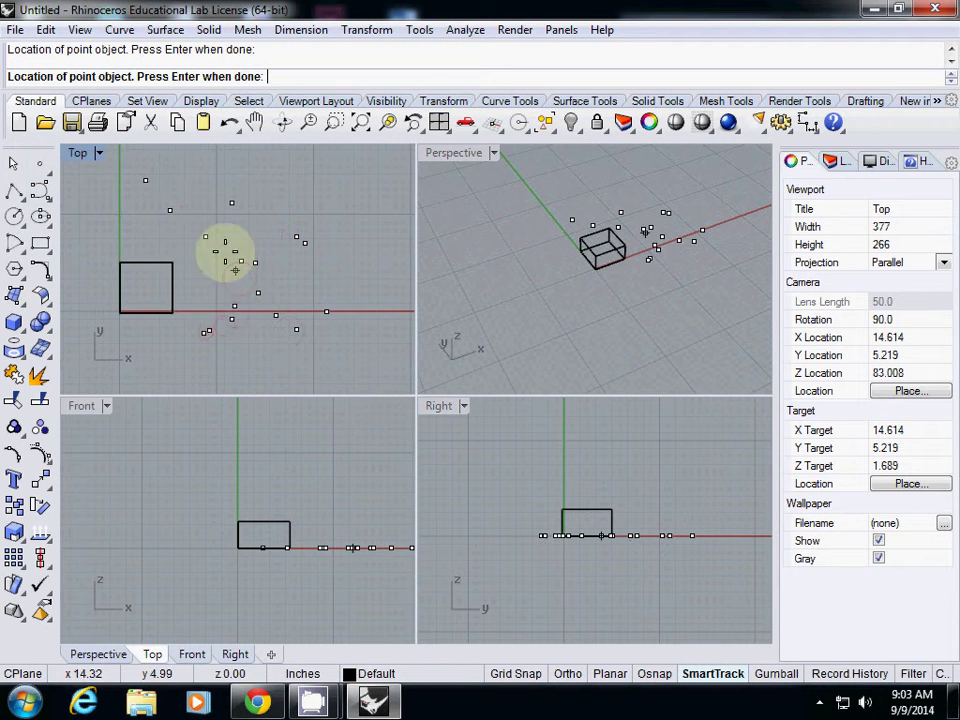
pyautogui.click(207, 207)
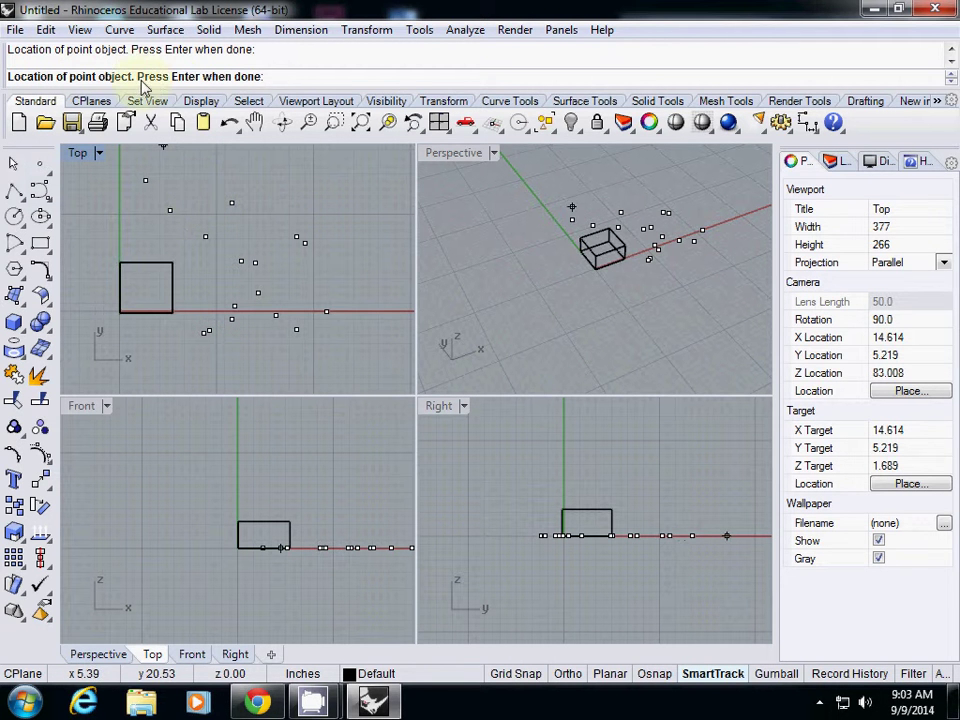
pyautogui.press('Return')
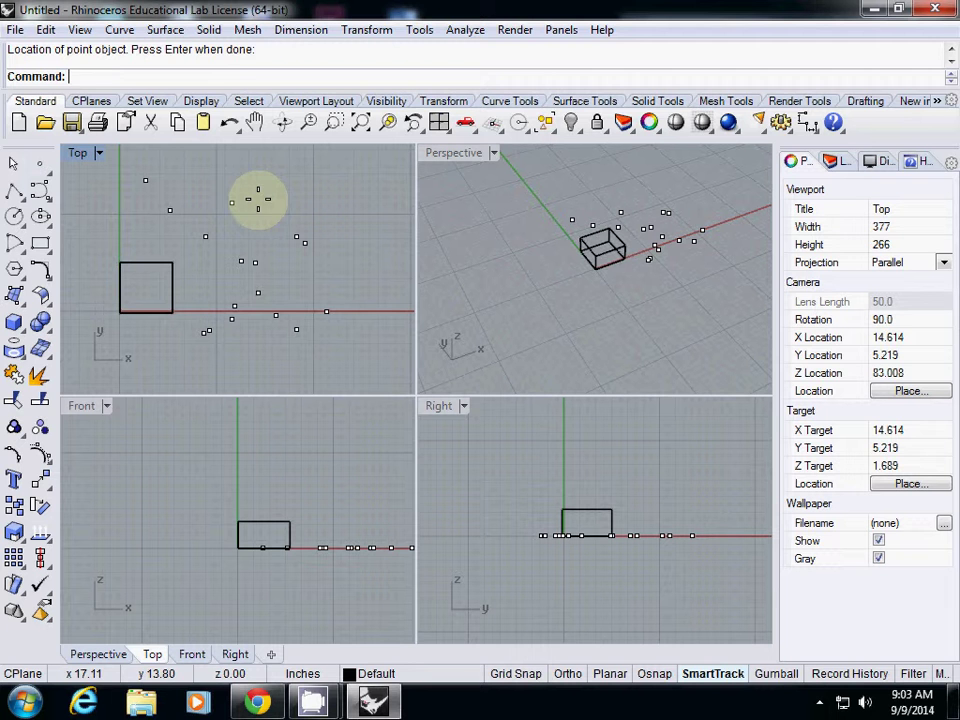
# Draw a straight line above the box and points.
pyautogui.click(22, 202)
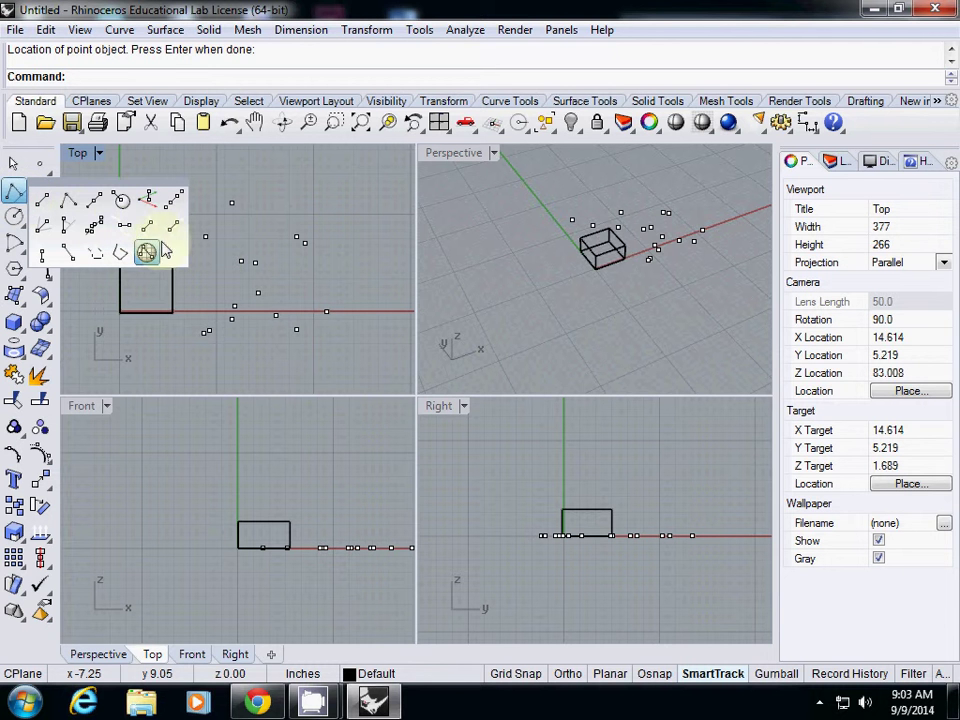
pyautogui.click(43, 202)
pyautogui.click(187, 176)
pyautogui.click(336, 197)
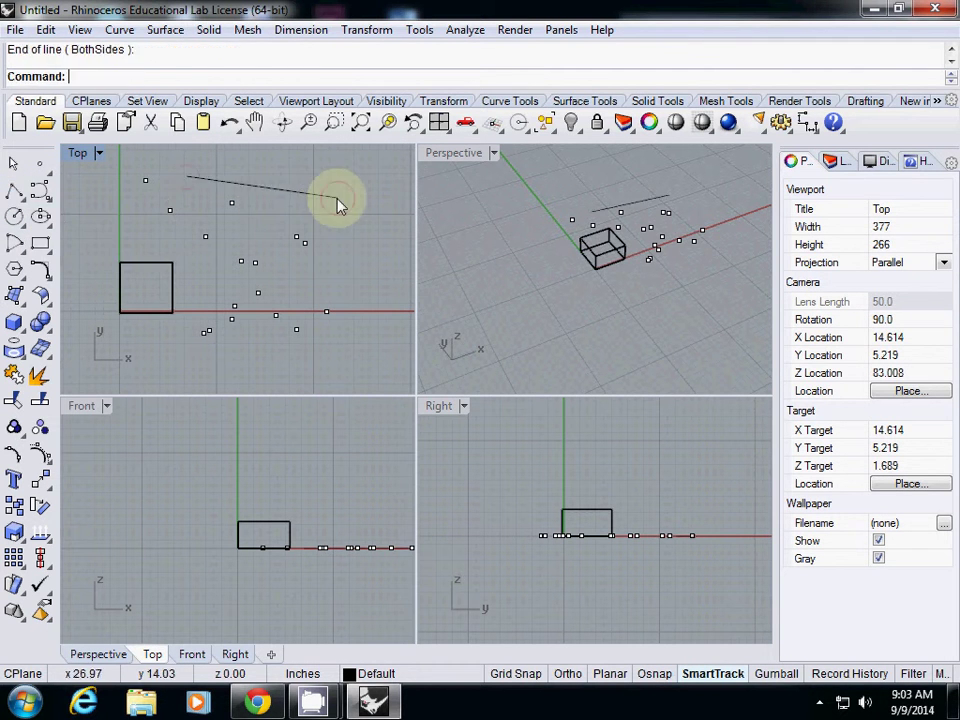
# Draw a jagged polyline outline around the points, closing it at its start.
pyautogui.click(20, 196)
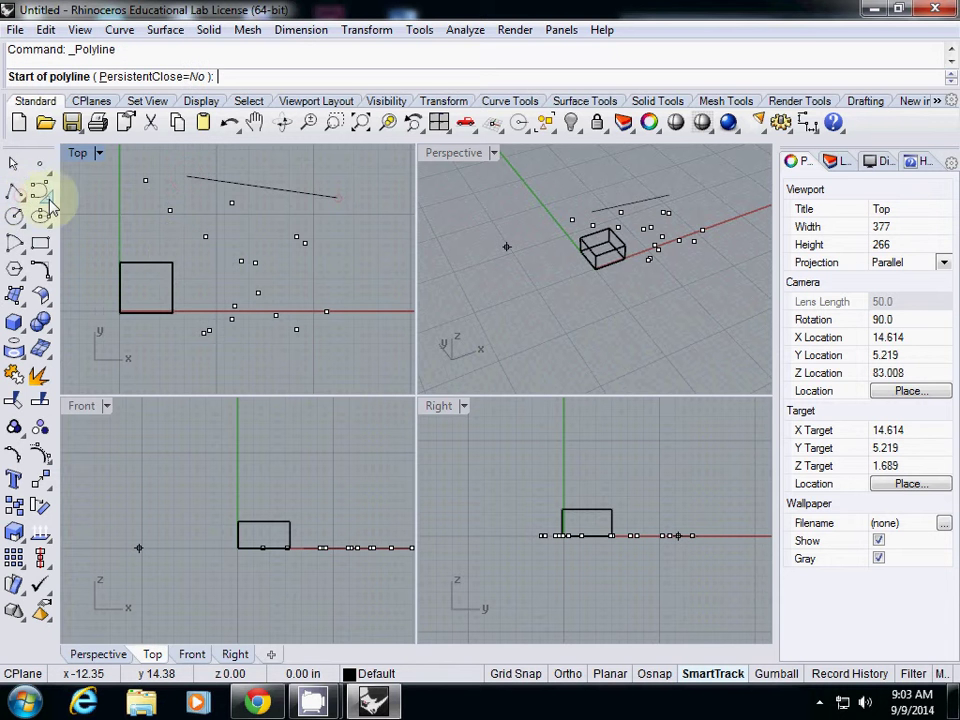
pyautogui.click(22, 197)
pyautogui.click(236, 169)
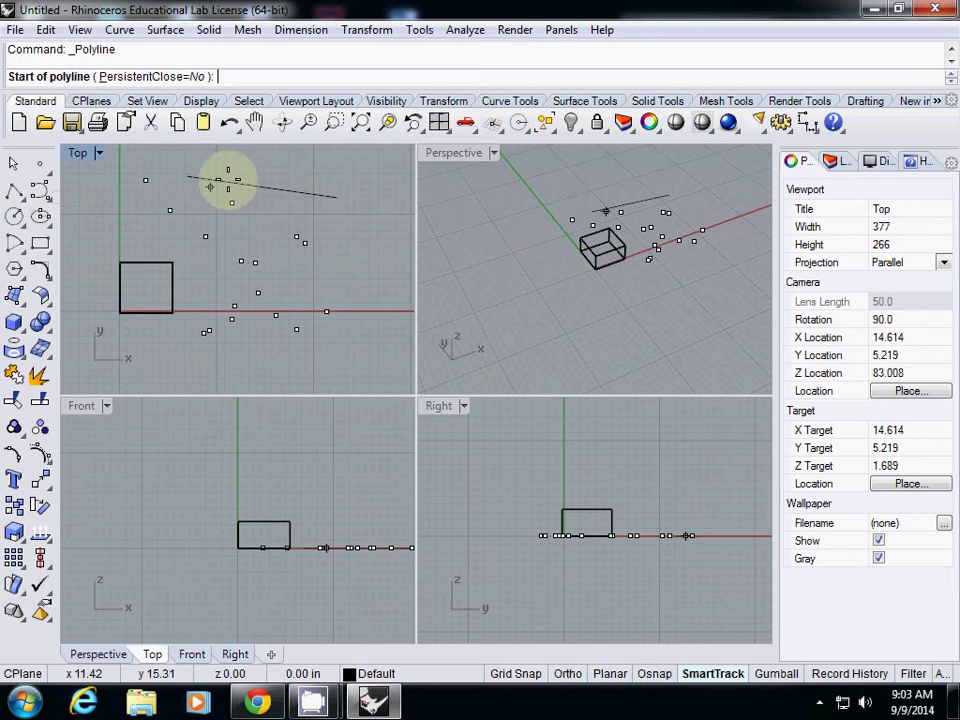
pyautogui.click(232, 203)
pyautogui.click(241, 229)
pyautogui.click(323, 248)
pyautogui.click(328, 315)
pyautogui.click(231, 367)
pyautogui.click(192, 256)
pyautogui.click(137, 238)
pyautogui.click(236, 170)
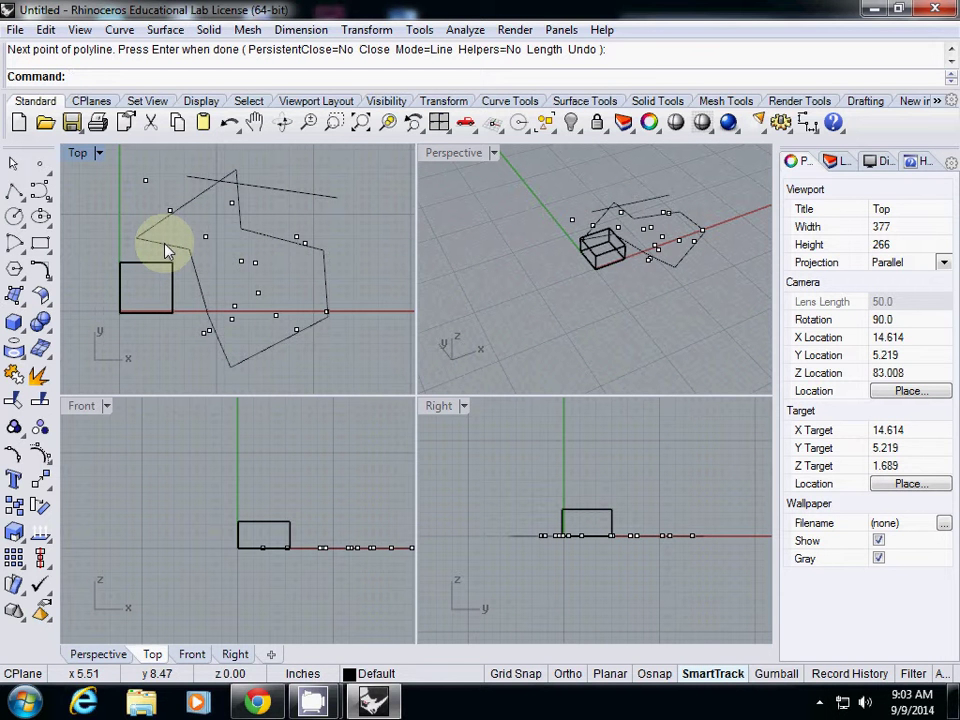
# Select all objects with Ctrl+A and delete them.
pyautogui.scroll(-3, 222, 265)
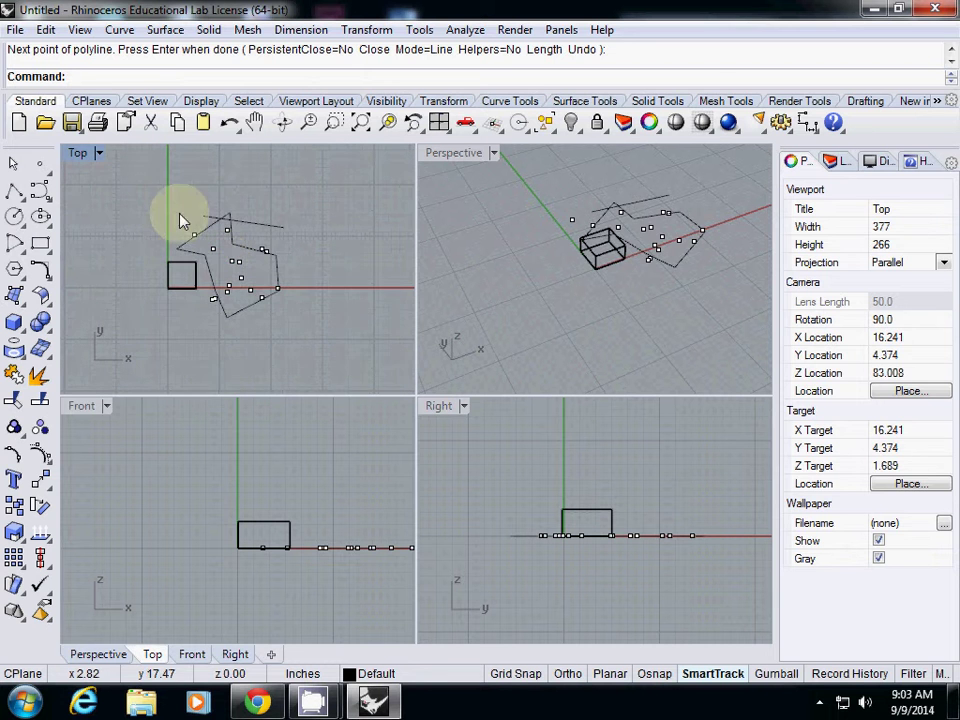
pyautogui.press('Return')
pyautogui.hotkey('ctrl', 'a')
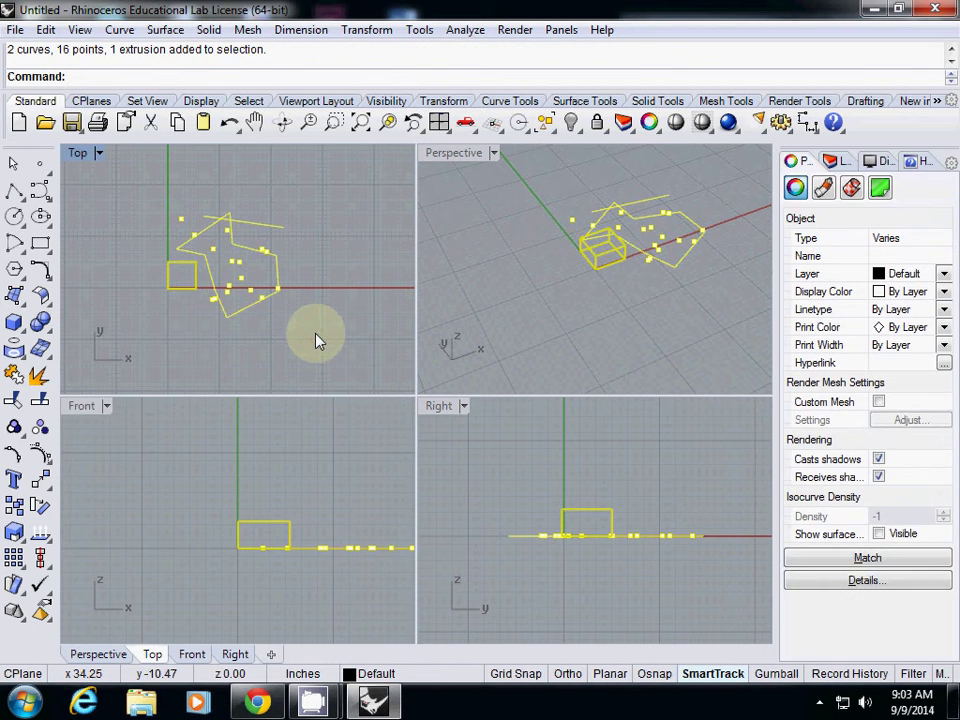
pyautogui.press('Delete')
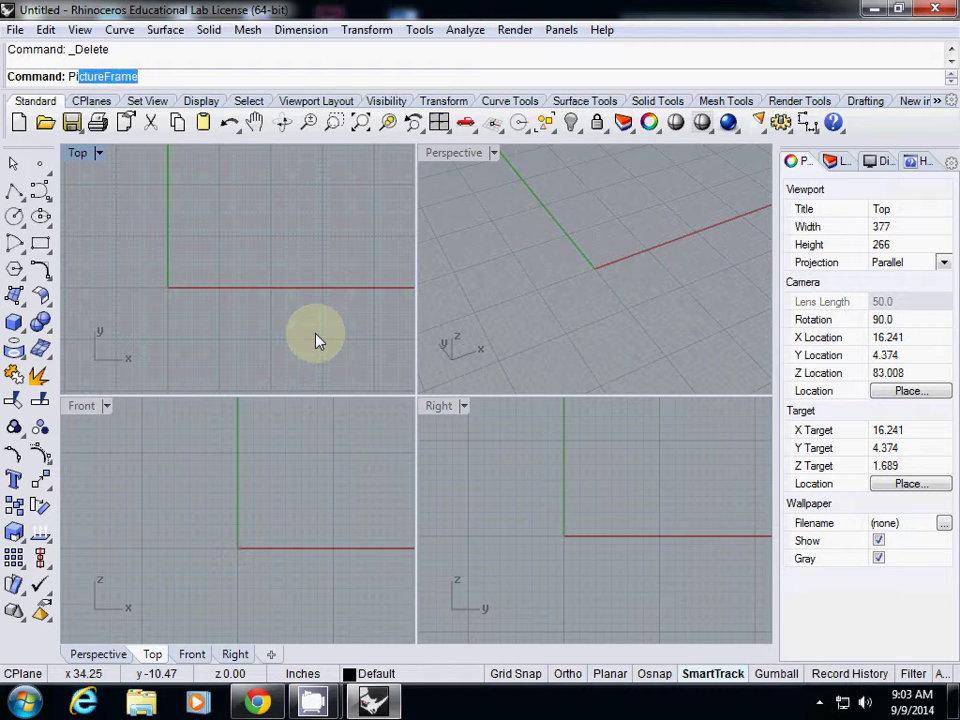
# Start PictureFrame, browse the Desktop for an image, then cancel.
pyautogui.press('Return')
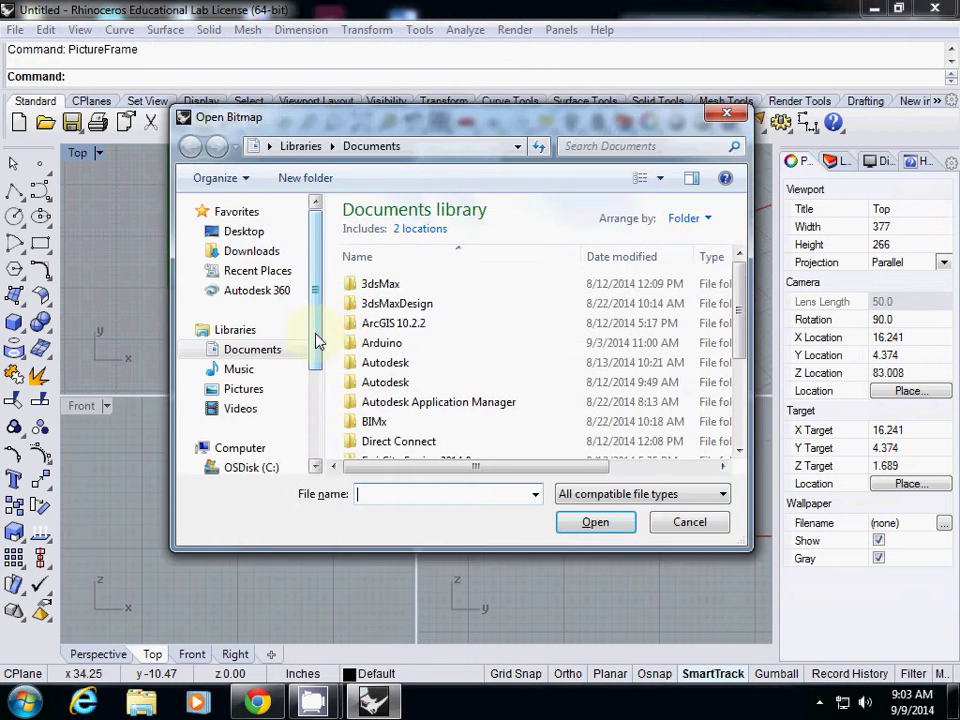
pyautogui.click(250, 233)
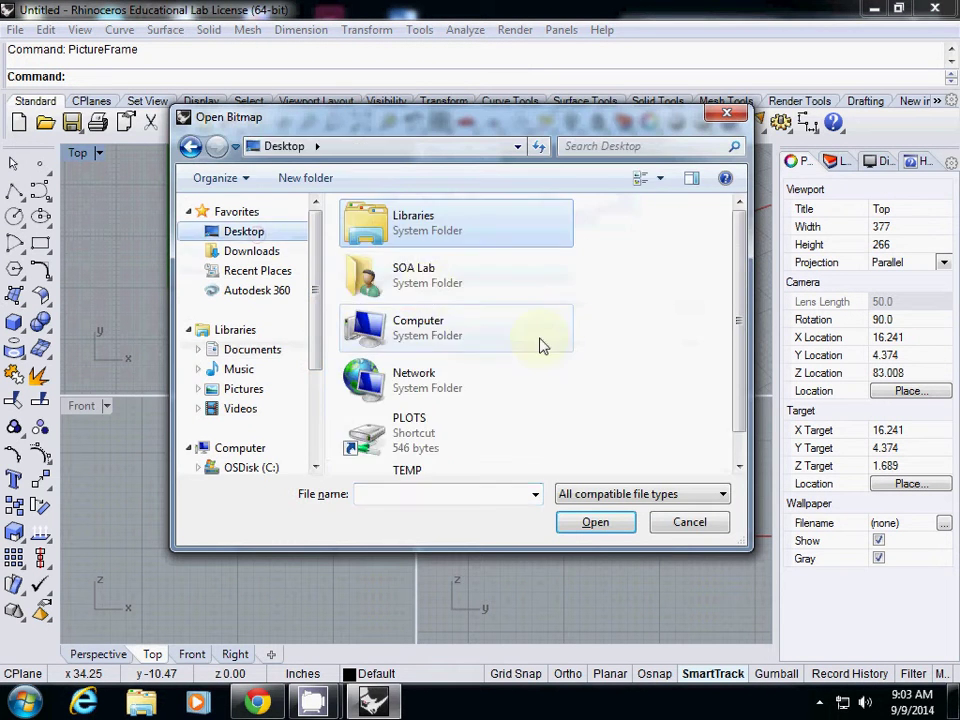
pyautogui.moveTo(740, 318); pyautogui.dragTo(741, 350)
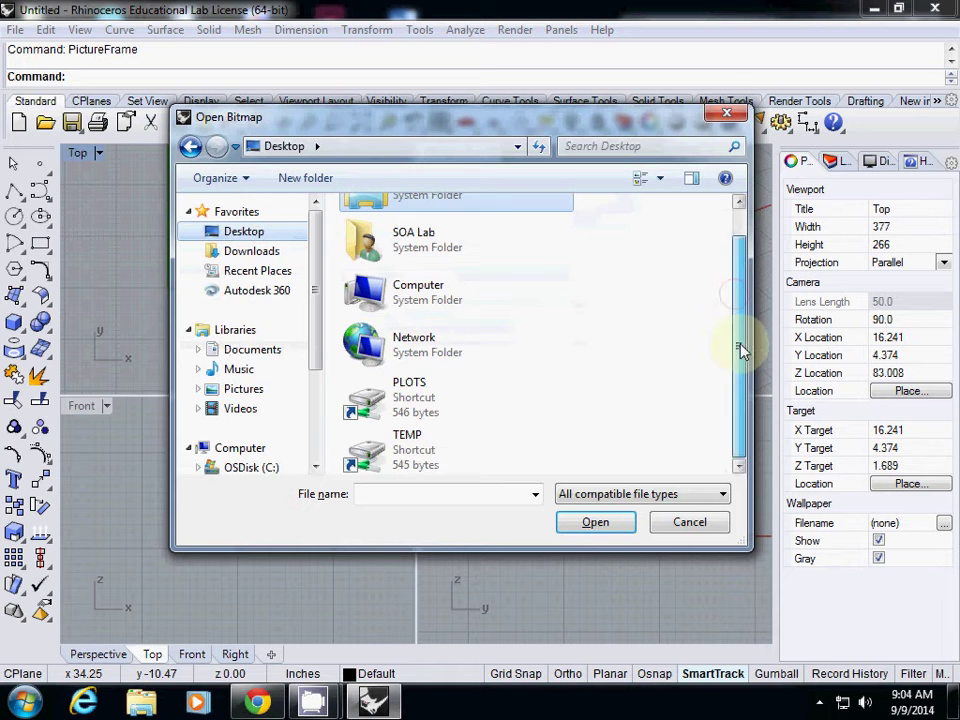
pyautogui.click(680, 527)
# Go to google.com from the Scratch tab and leave the unsaved page.
pyautogui.click(257, 702)
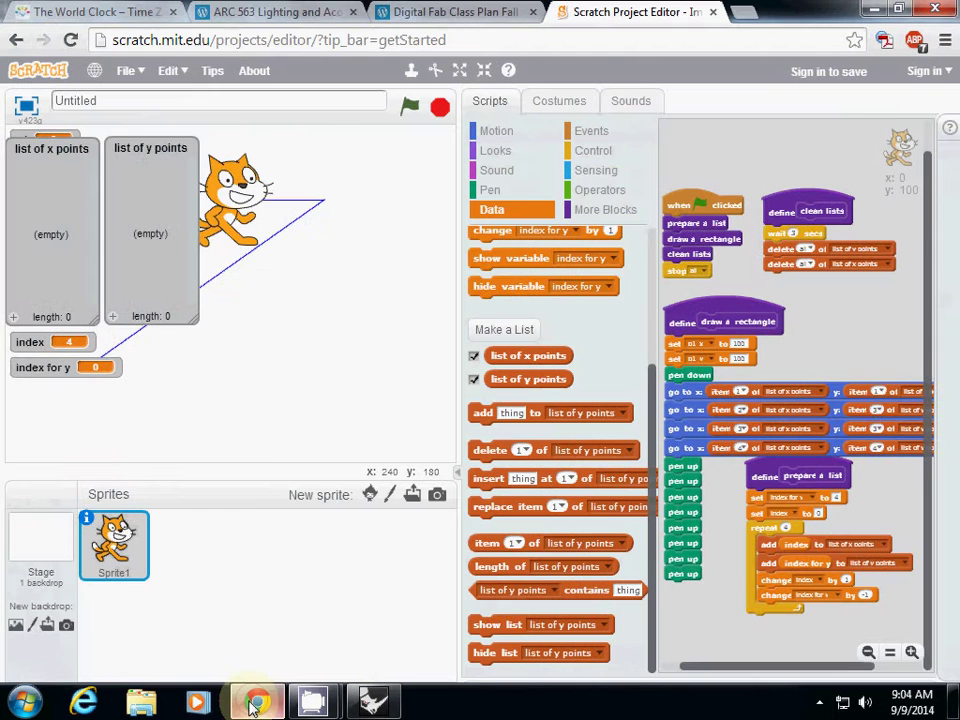
pyautogui.click(440, 12)
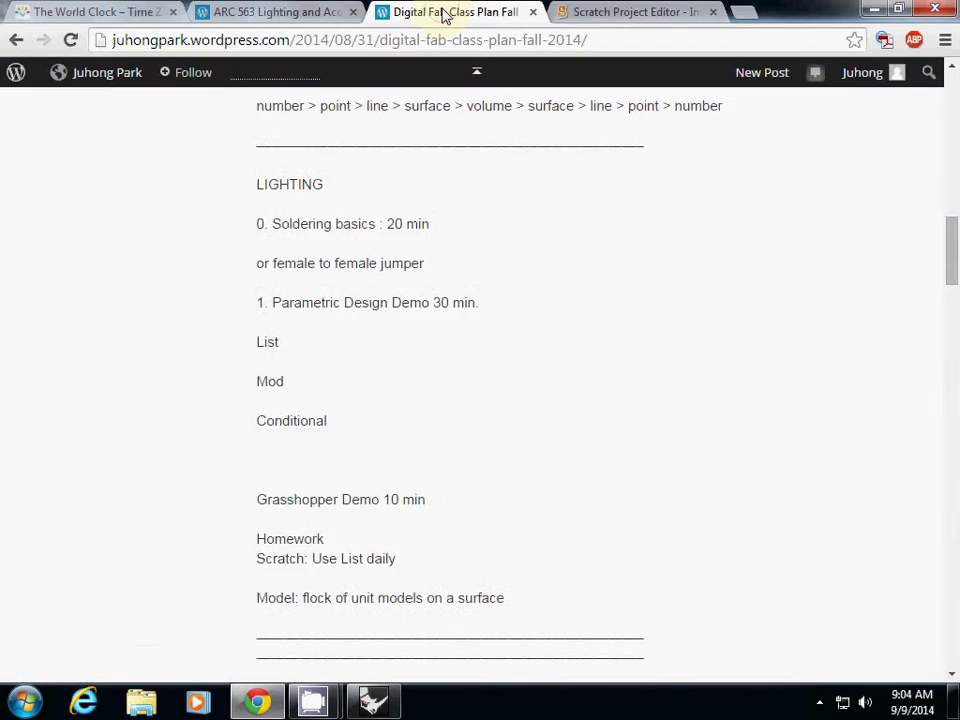
pyautogui.click(504, 39)
pyautogui.click(580, 12)
pyautogui.click(538, 38)
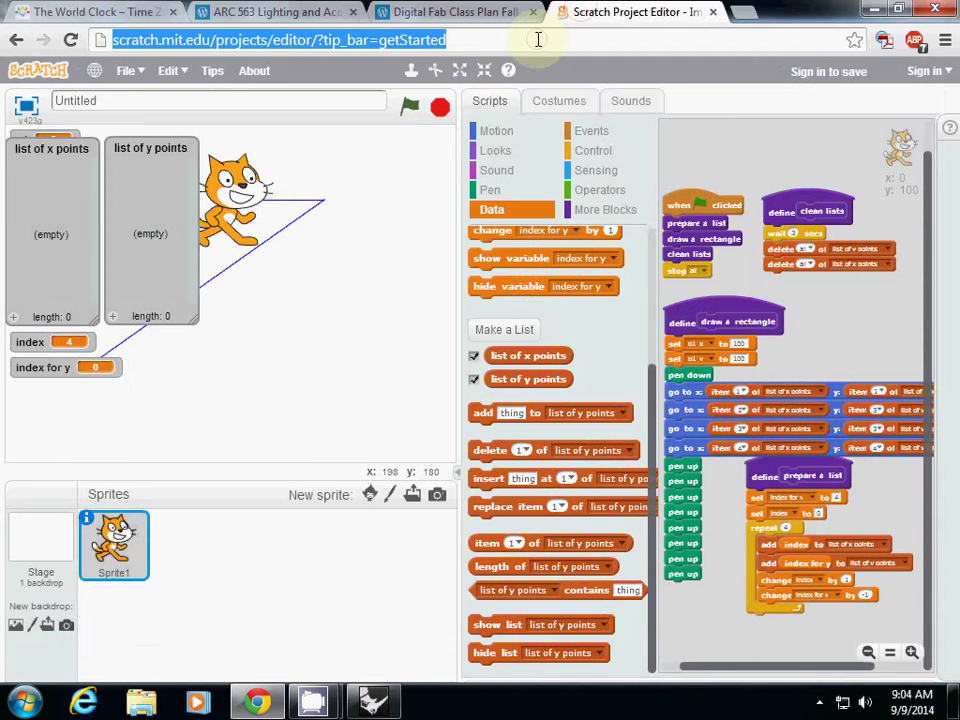
pyautogui.write('google')
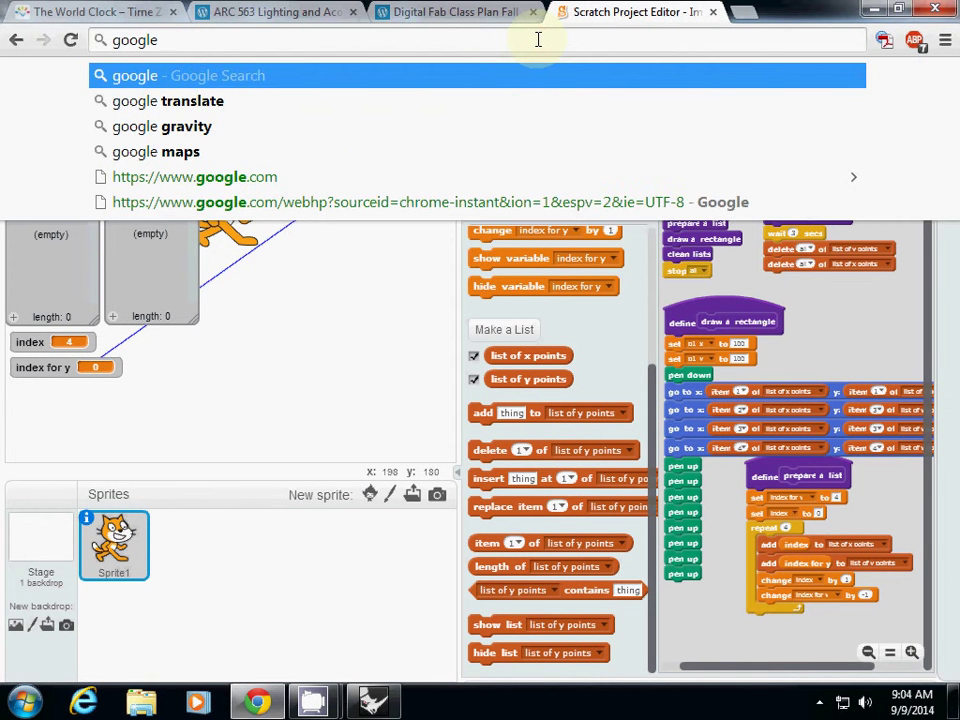
pyautogui.write('.com')
pyautogui.press('Return')
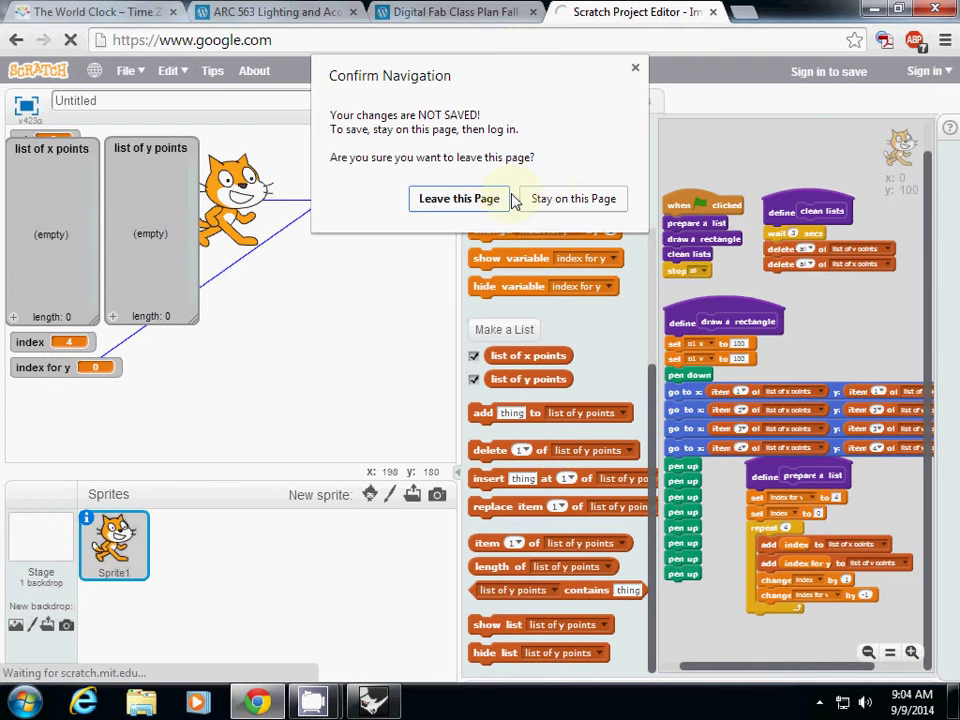
pyautogui.click(440, 198)
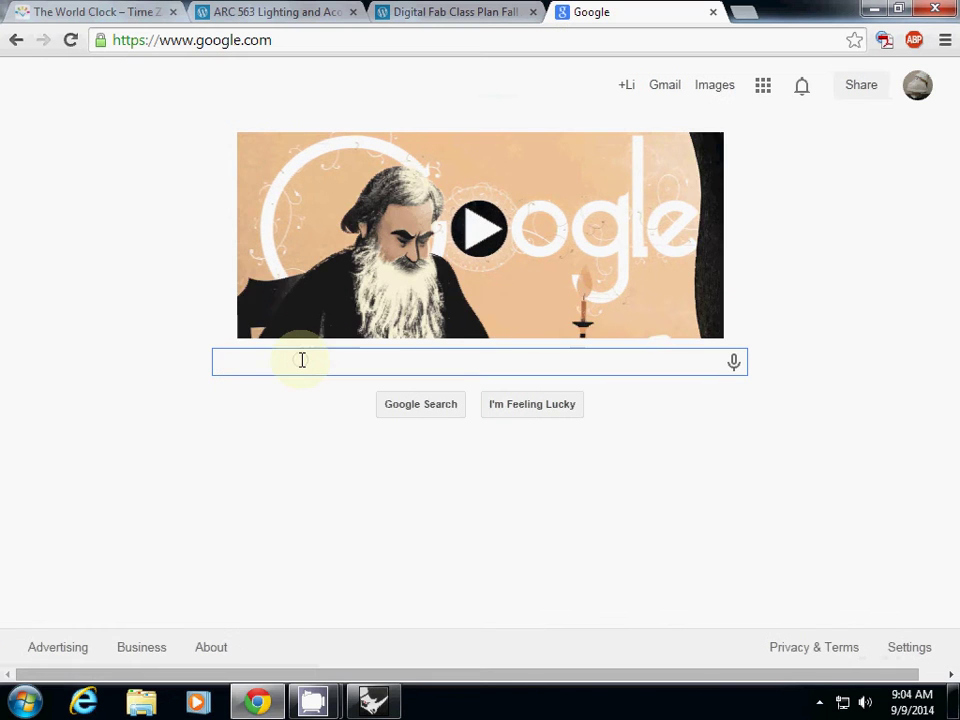
# Search Google for "plan".
pyautogui.write('shpa')
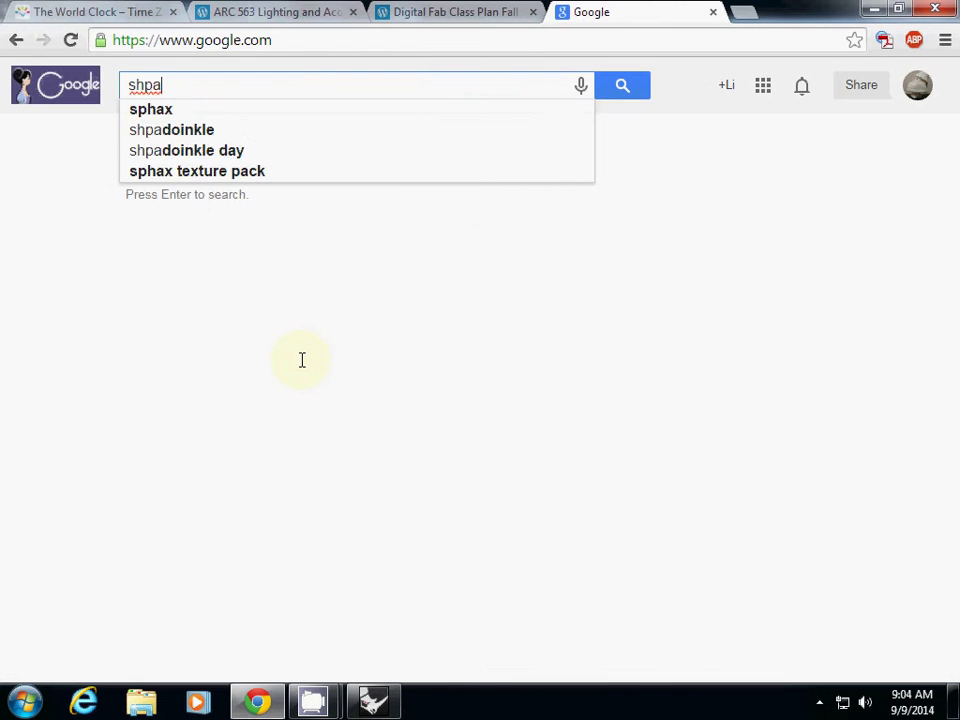
pyautogui.press('BackSpace')
pyautogui.press('BackSpace')
pyautogui.press('BackSpace')
pyautogui.write('hap')
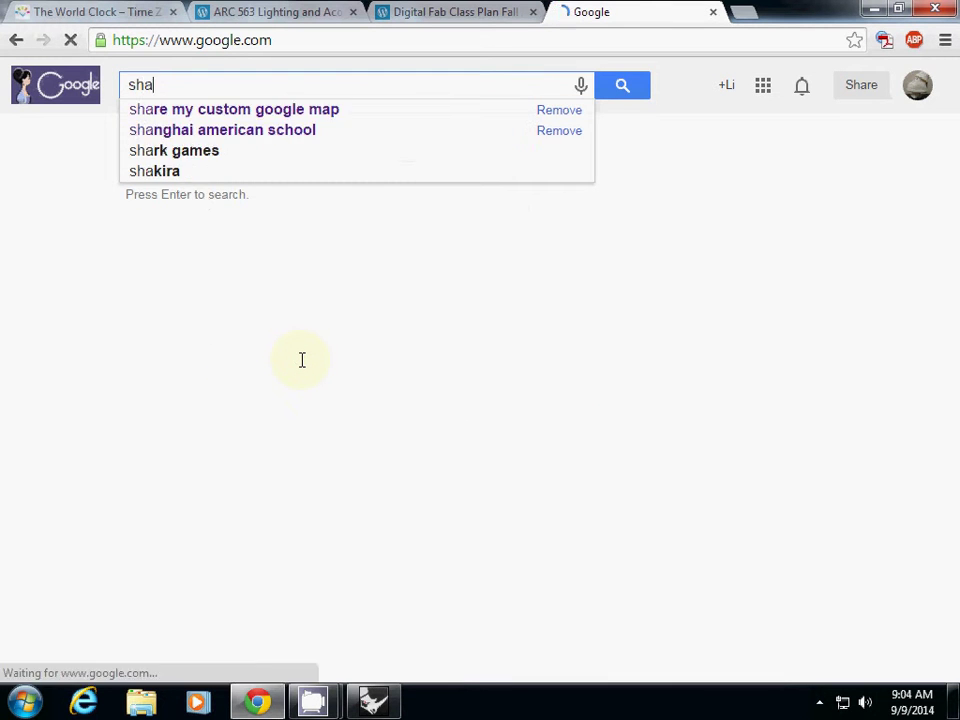
pyautogui.press('BackSpace')
pyautogui.press('BackSpace')
pyautogui.press('BackSpace')
pyautogui.press('BackSpace')
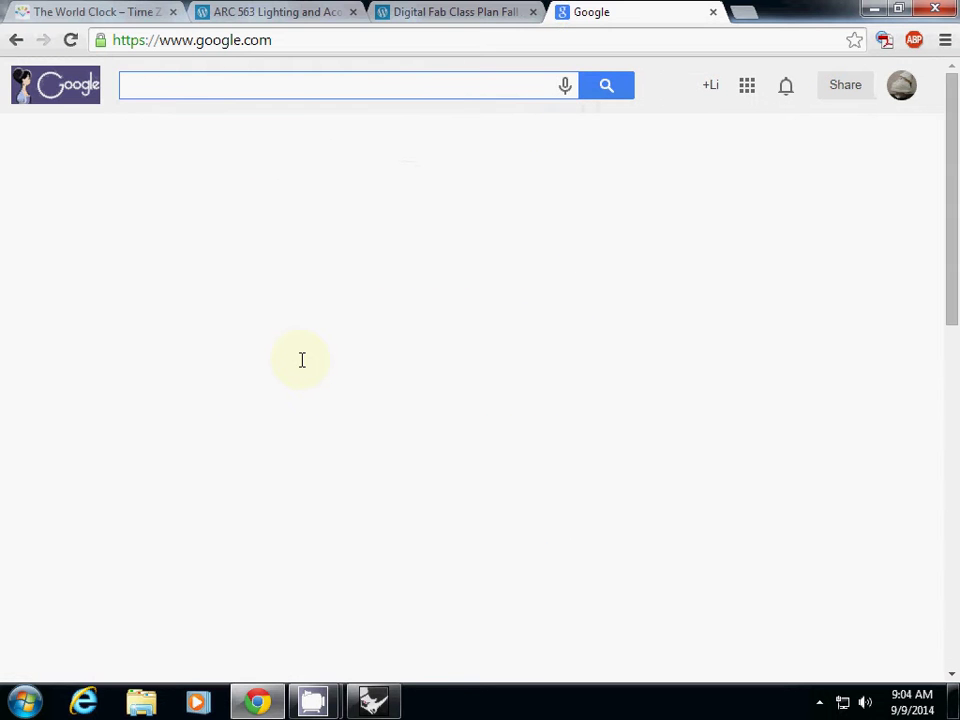
pyautogui.write('plan')
pyautogui.press('Return')
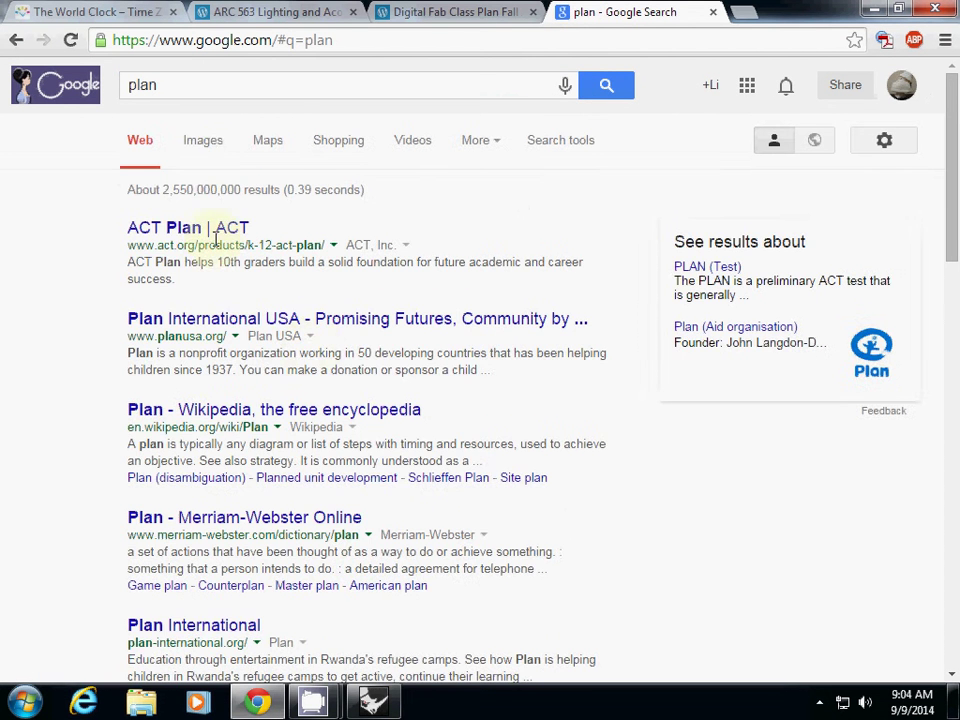
# Open the image results and preview the single-floor house plan.
pyautogui.click(222, 147)
pyautogui.scroll(-4, 403, 328)
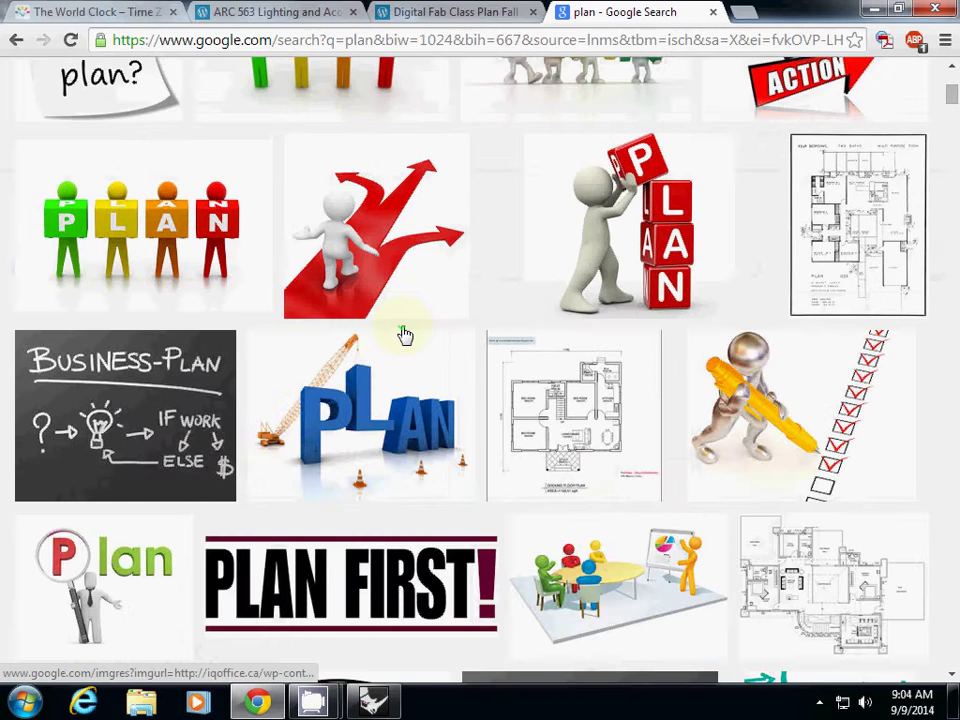
pyautogui.click(574, 418)
# Save the floor-plan image to the Desktop as sketch.
pyautogui.rightClick(300, 410)
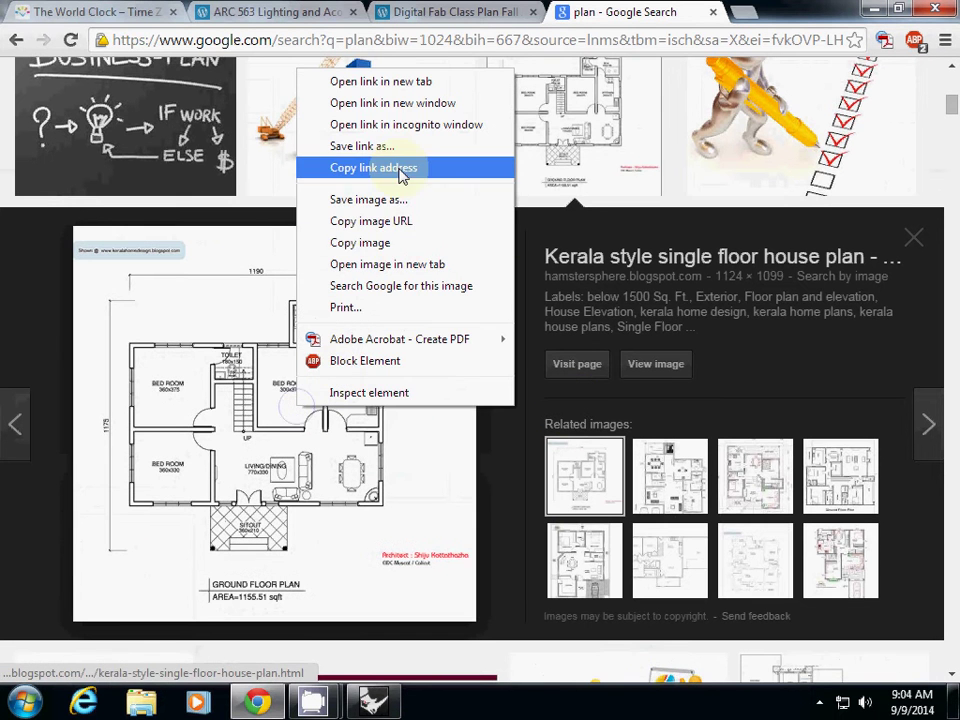
pyautogui.click(403, 199)
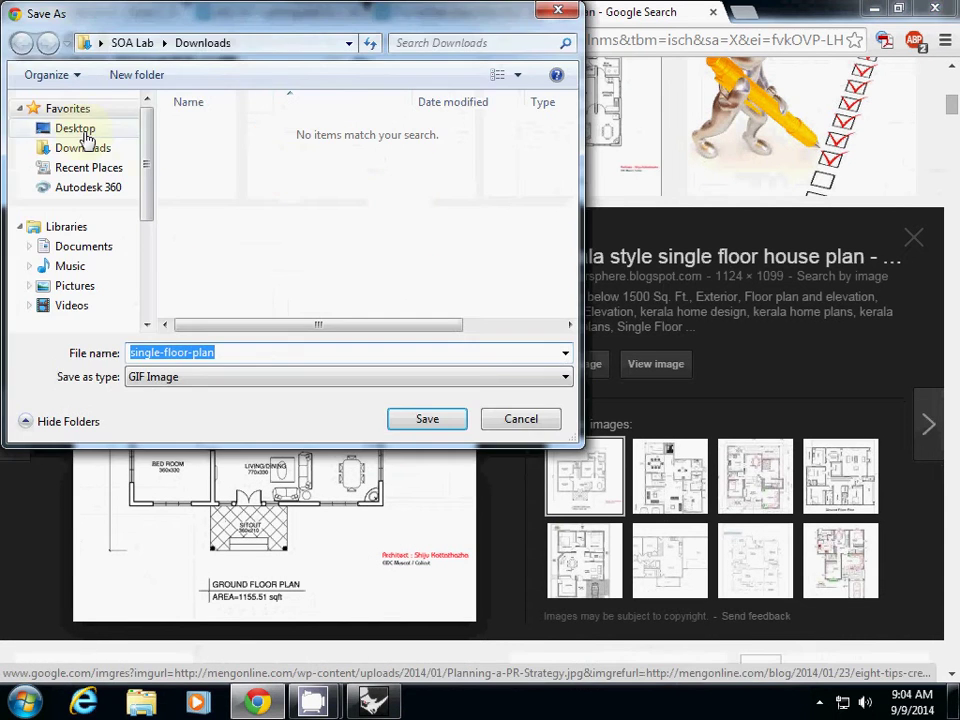
pyautogui.click(80, 129)
pyautogui.click(232, 352)
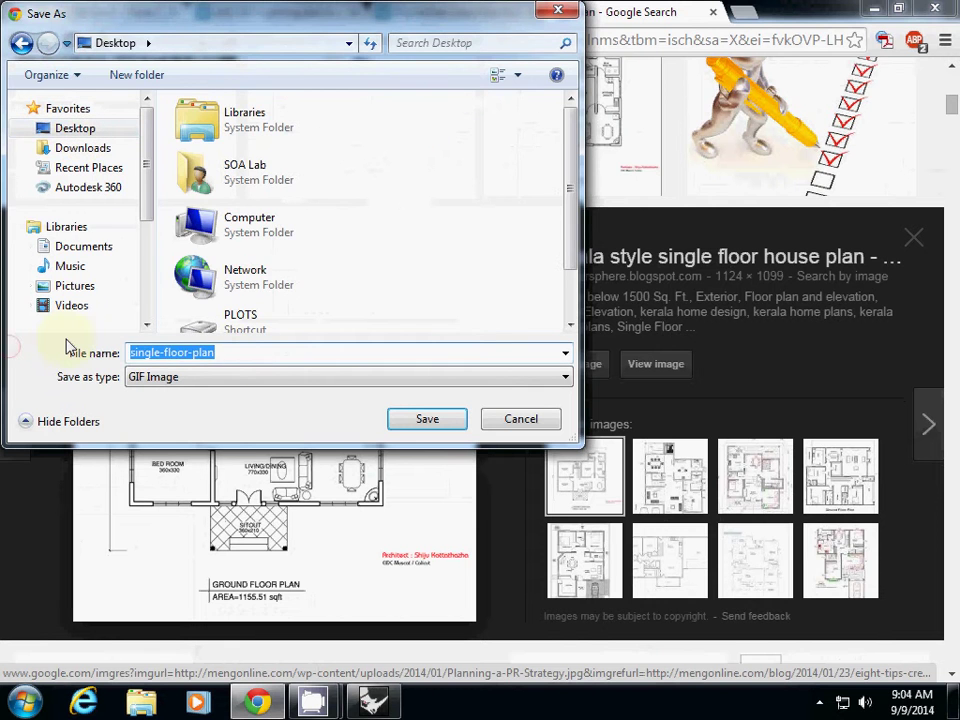
pyautogui.write('sketch')
pyautogui.press('Return')
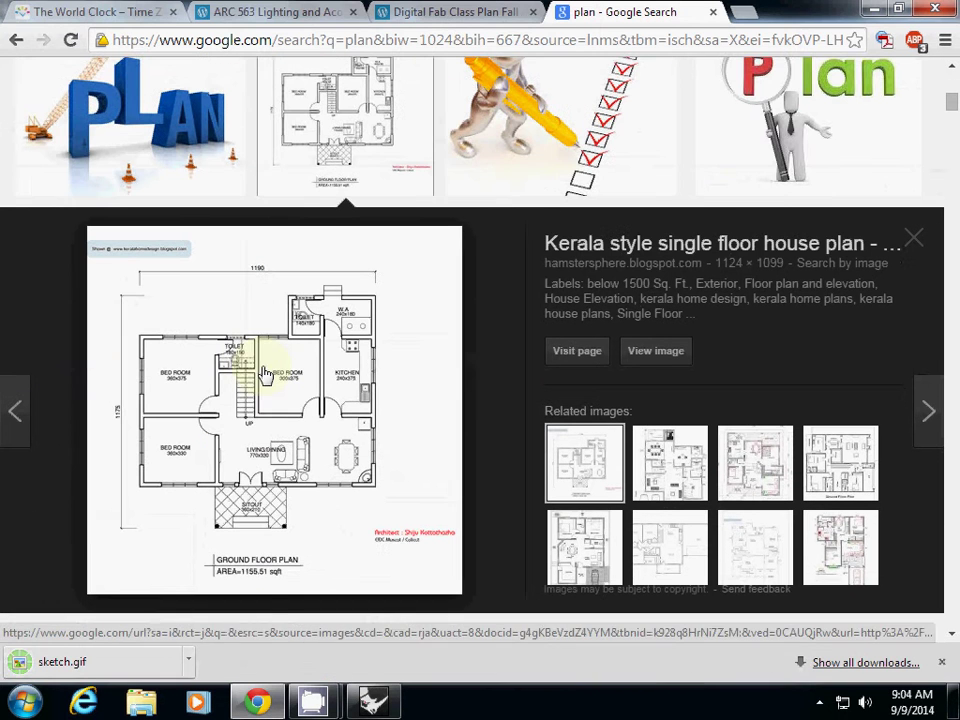
# Back in Rhino, start PictureFrame with Pic and browse the Desktop for the plan image.
pyautogui.moveTo(322, 692)
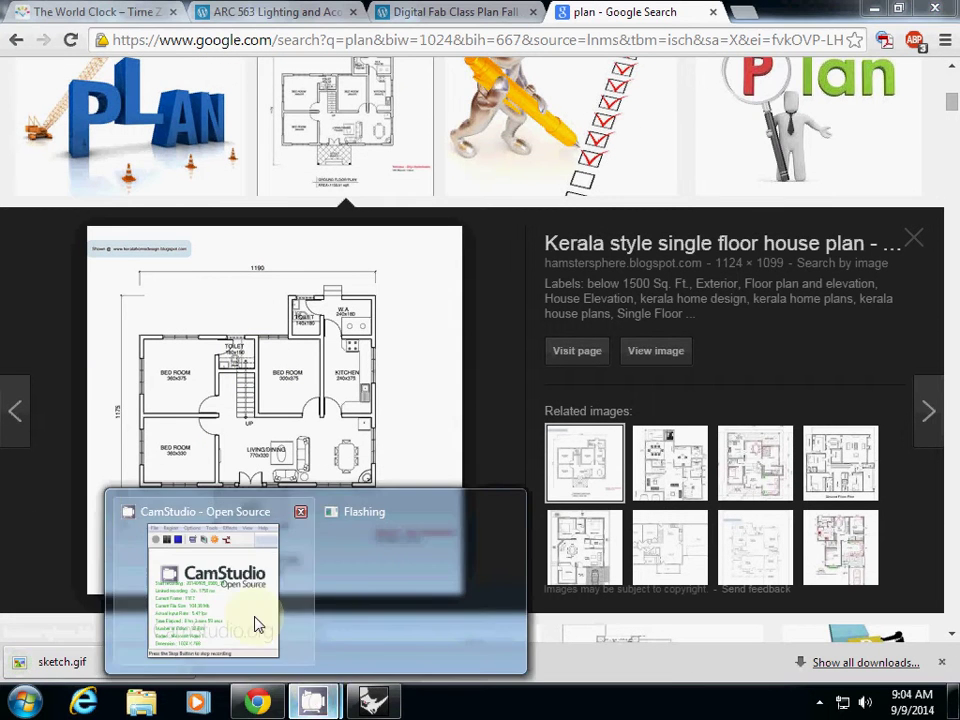
pyautogui.click(371, 699)
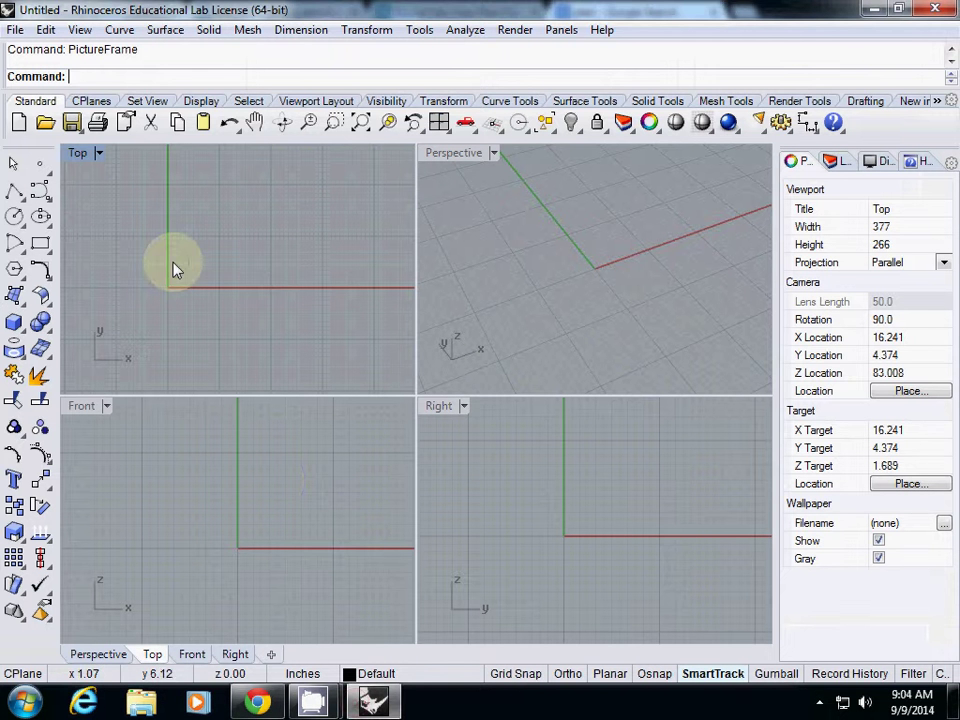
pyautogui.write('PictureFrame')
pyautogui.press('Return')
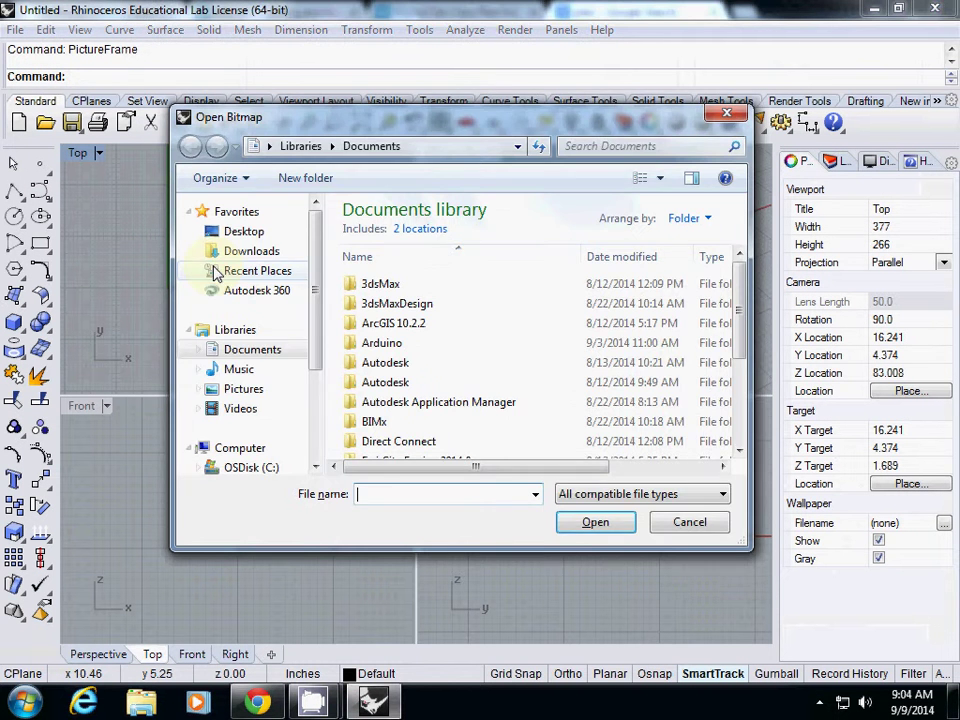
pyautogui.click(245, 231)
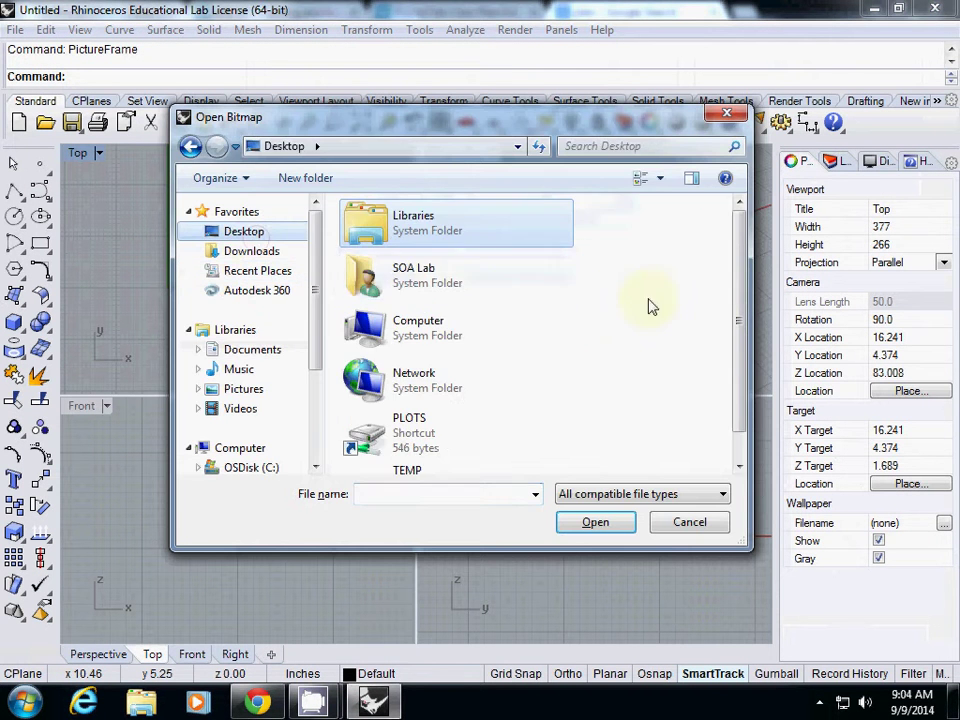
pyautogui.scroll(-1, 650, 320)
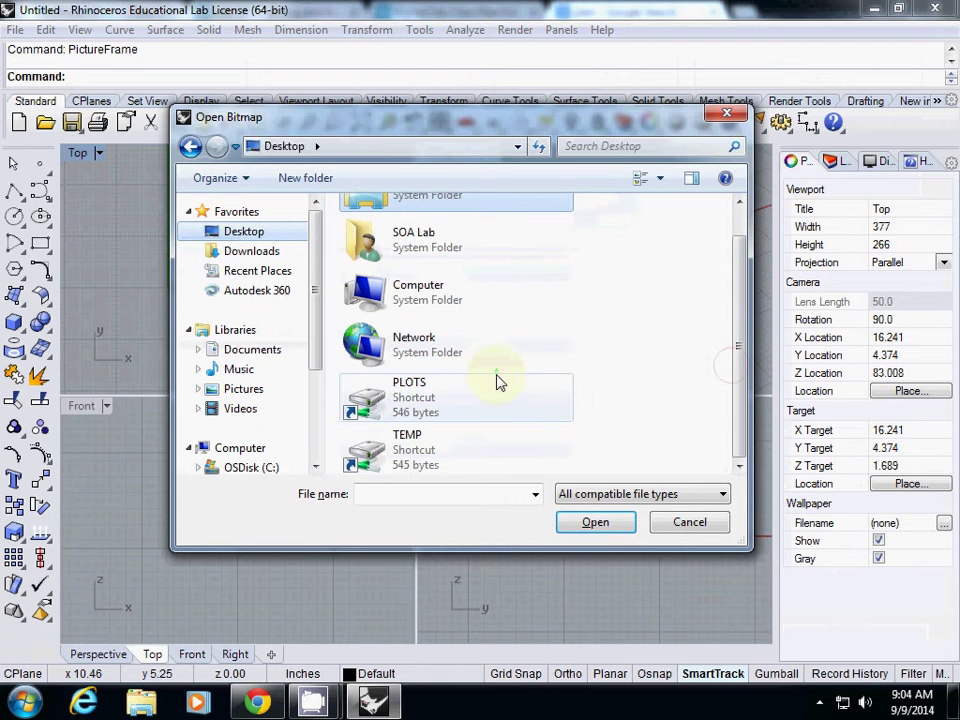
pyautogui.scroll(1, 733, 330)
pyautogui.scroll(-1, 733, 330)
# Start saving the house plan image to the Desktop, keeping GIF Image as the format.
pyautogui.click(258, 703)
pyautogui.rightClick(283, 454)
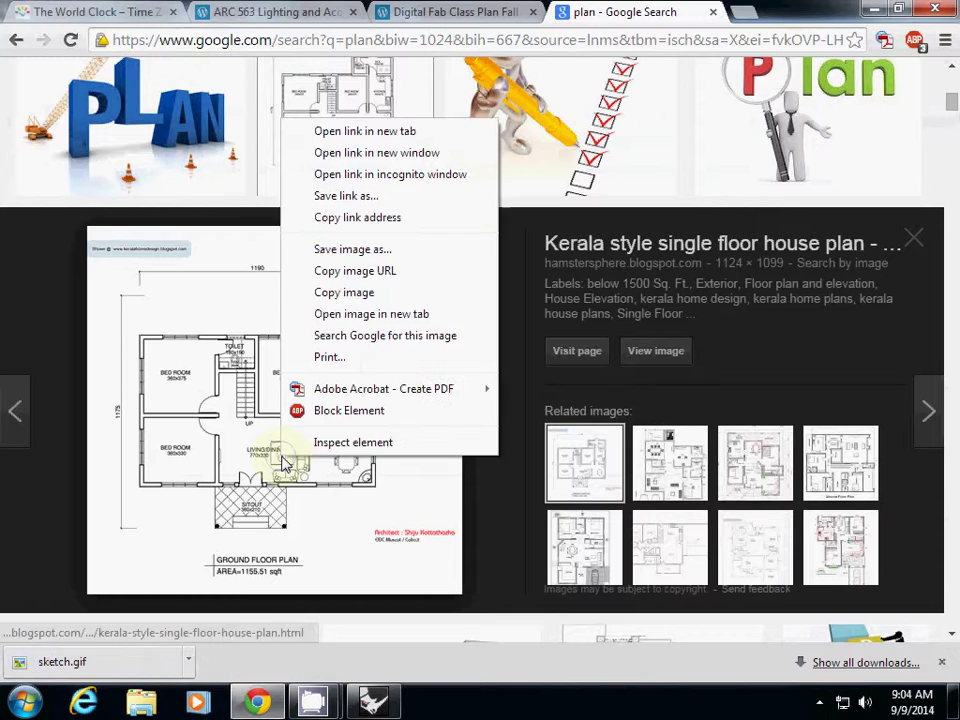
pyautogui.click(360, 246)
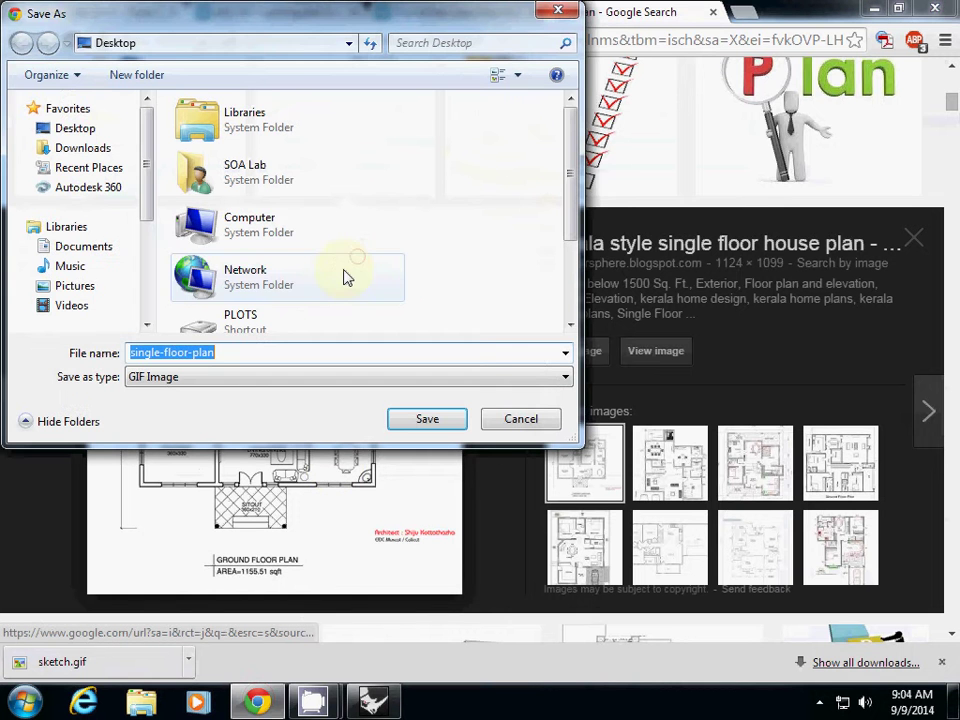
pyautogui.click(82, 130)
pyautogui.click(185, 377)
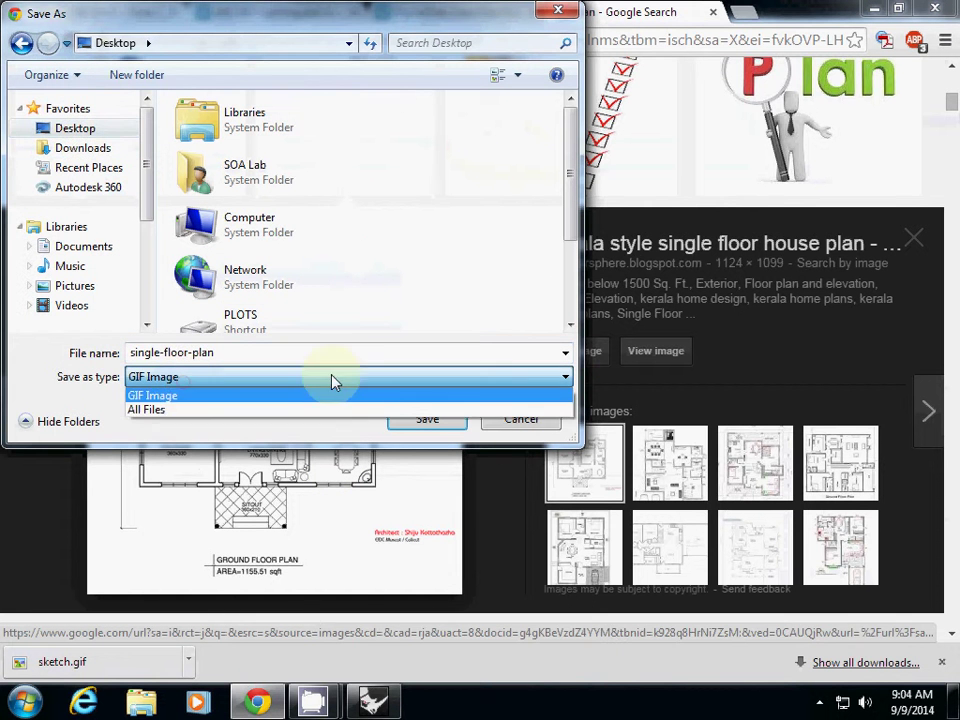
pyautogui.click(514, 424)
# Check which image formats Rhino accepts, finish saving the plan image, and scroll further down the results.
pyautogui.click(372, 702)
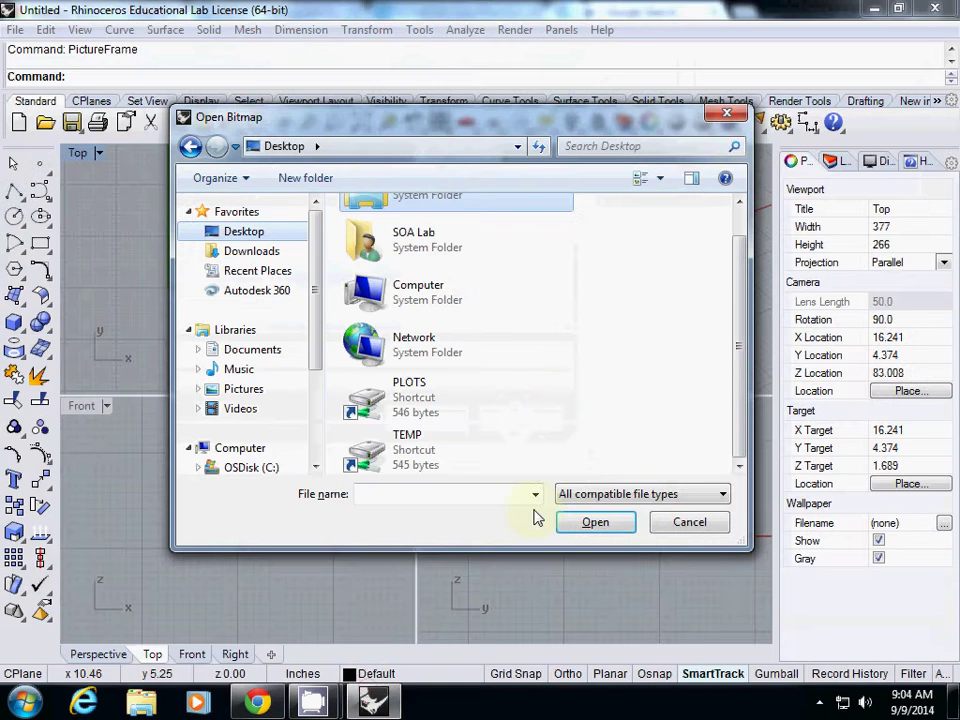
pyautogui.click(636, 495)
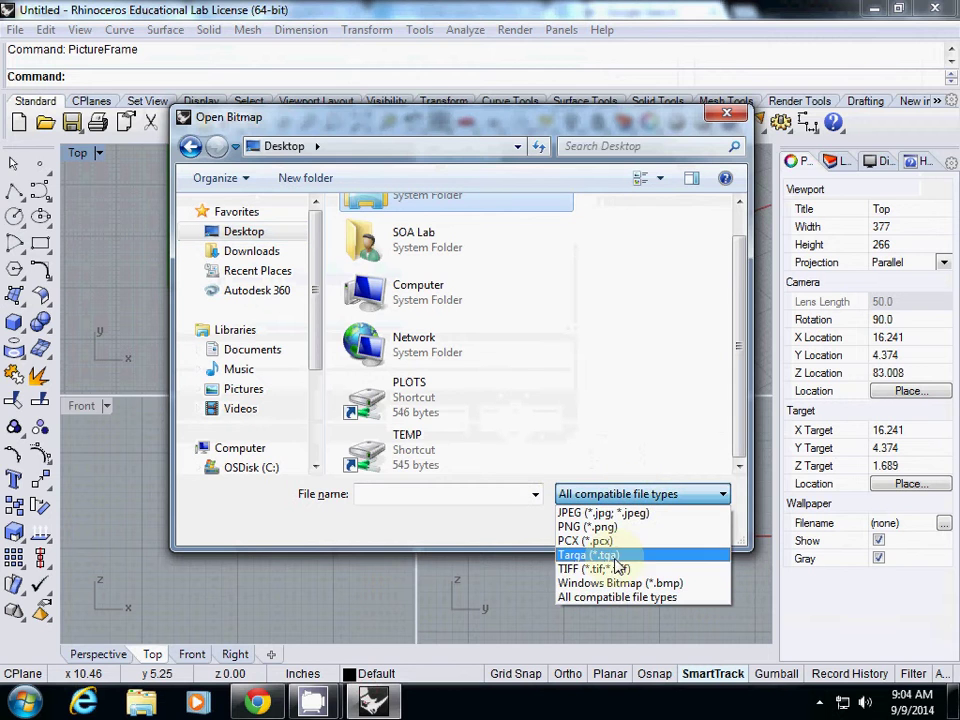
pyautogui.click(257, 702)
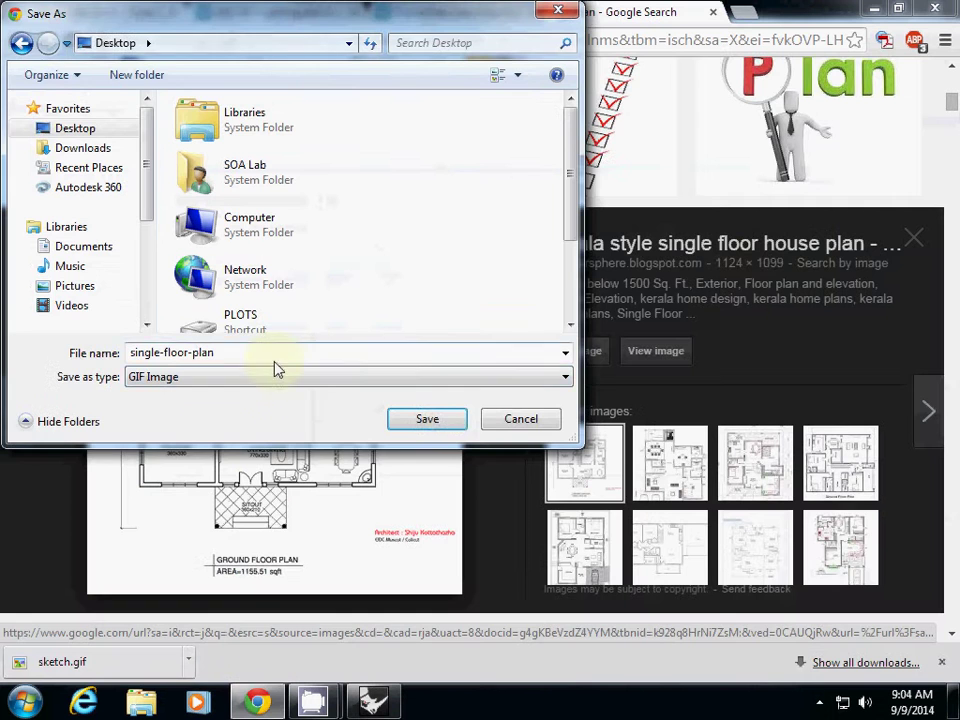
pyautogui.click(450, 414)
pyautogui.scroll(-8, 325, 275)
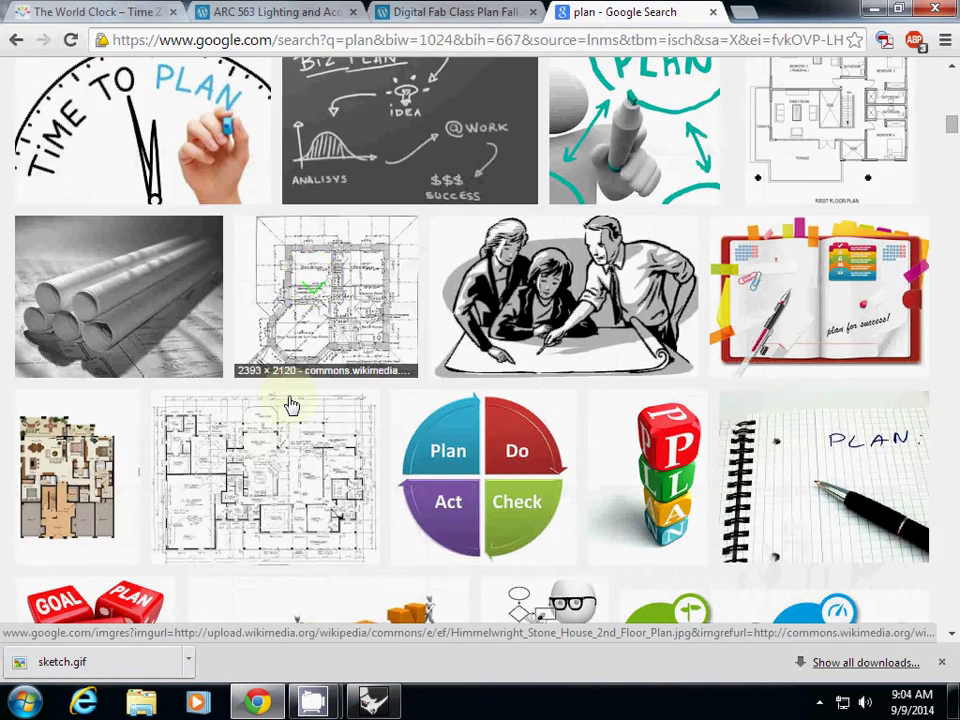
# Open the idrawhouseplans.com page hosting the third-row floor plan.
pyautogui.click(261, 450)
pyautogui.rightClick(297, 356)
pyautogui.click(580, 330)
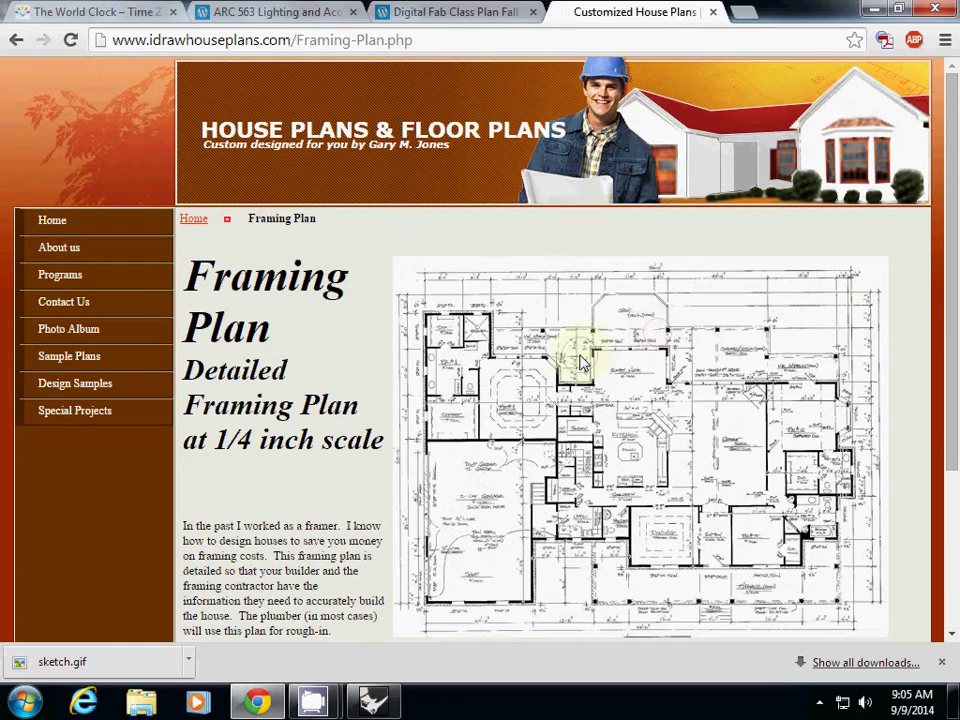
# Save the framing plan drawing to the Desktop as sketch.jpg and return to Rhino.
pyautogui.rightClick(574, 354)
pyautogui.click(624, 367)
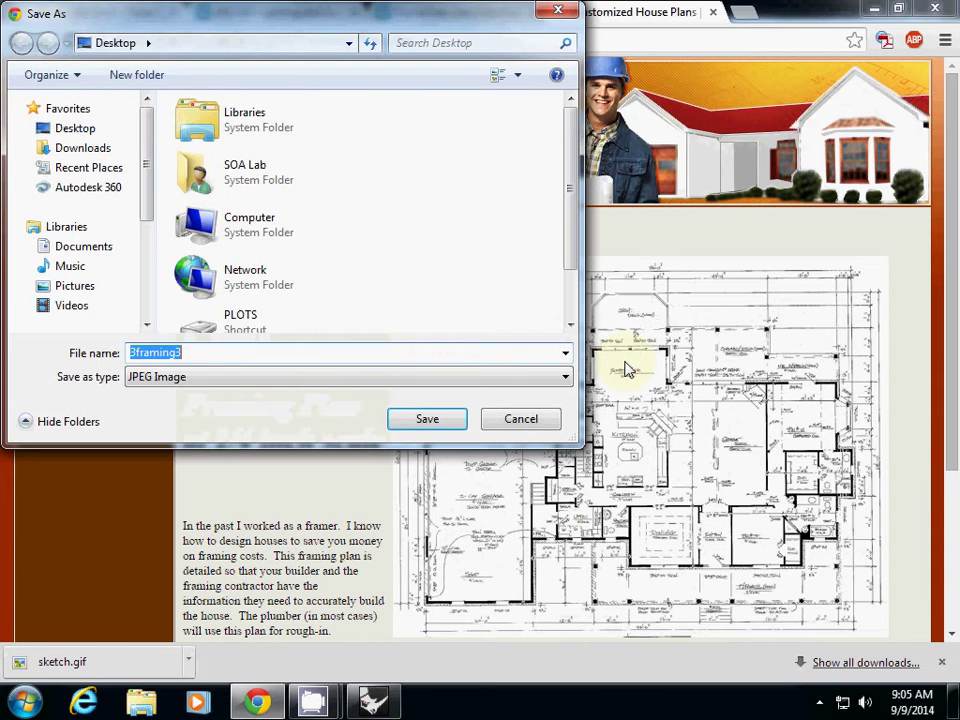
pyautogui.write('sketch')
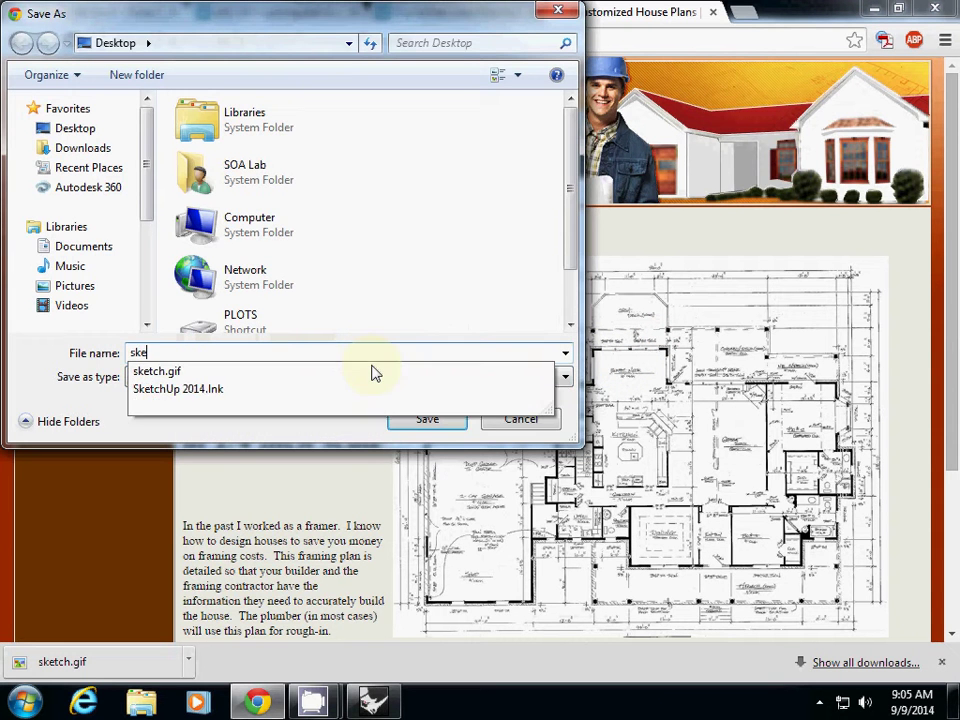
pyautogui.press('Return')
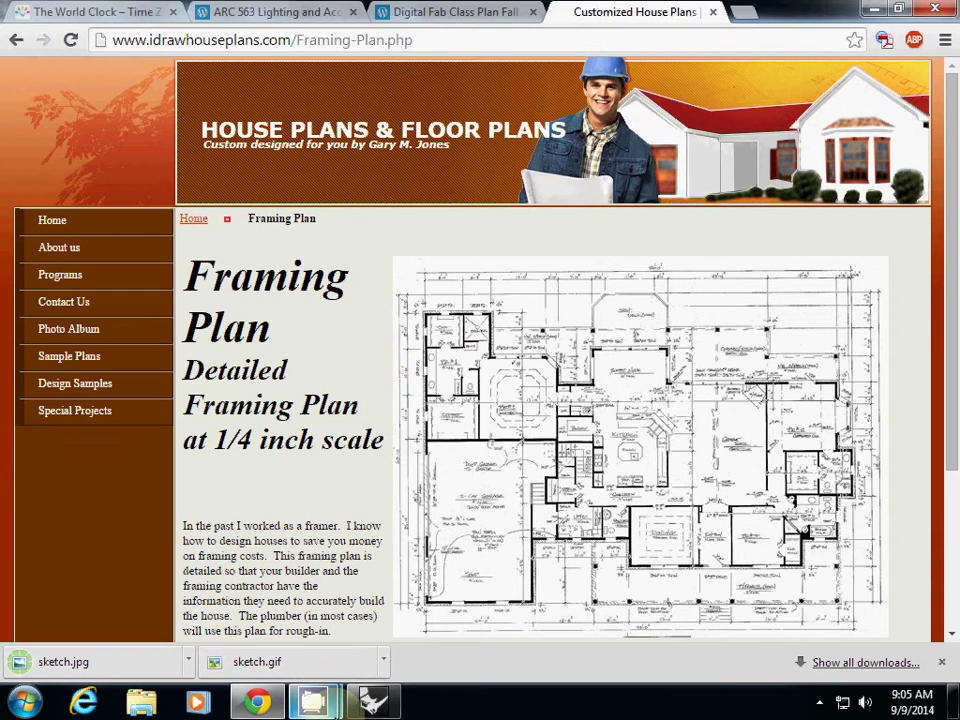
pyautogui.click(373, 702)
# Place sketch.jpg as a picture frame from corner 0,0,0, with Ortho on for the second corner.
pyautogui.click(461, 443)
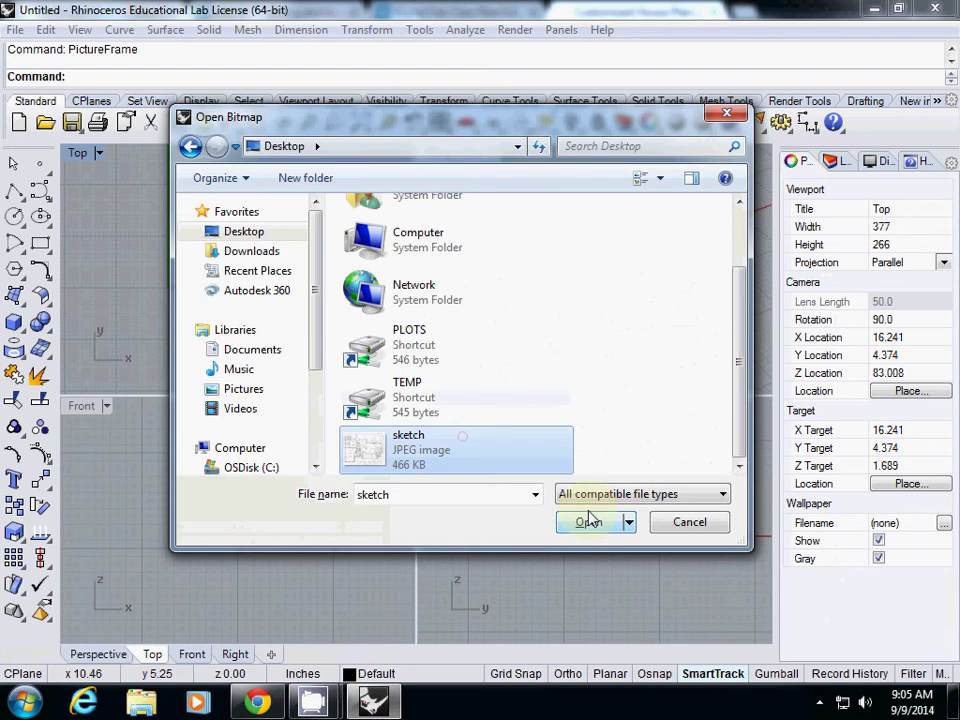
pyautogui.click(585, 521)
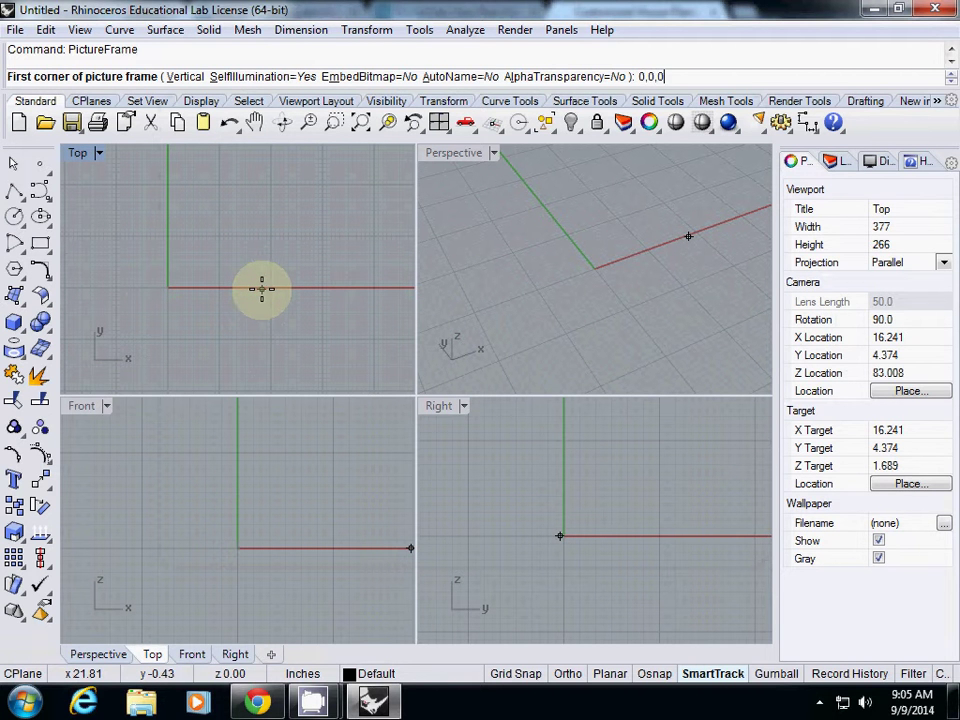
pyautogui.press('Return')
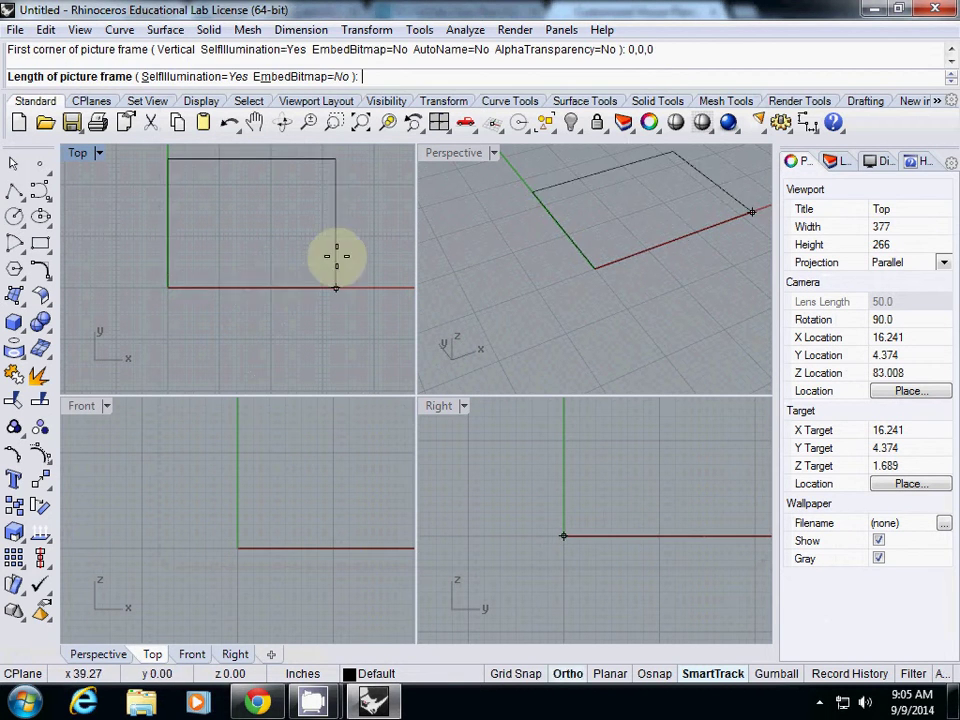
pyautogui.press('F8')
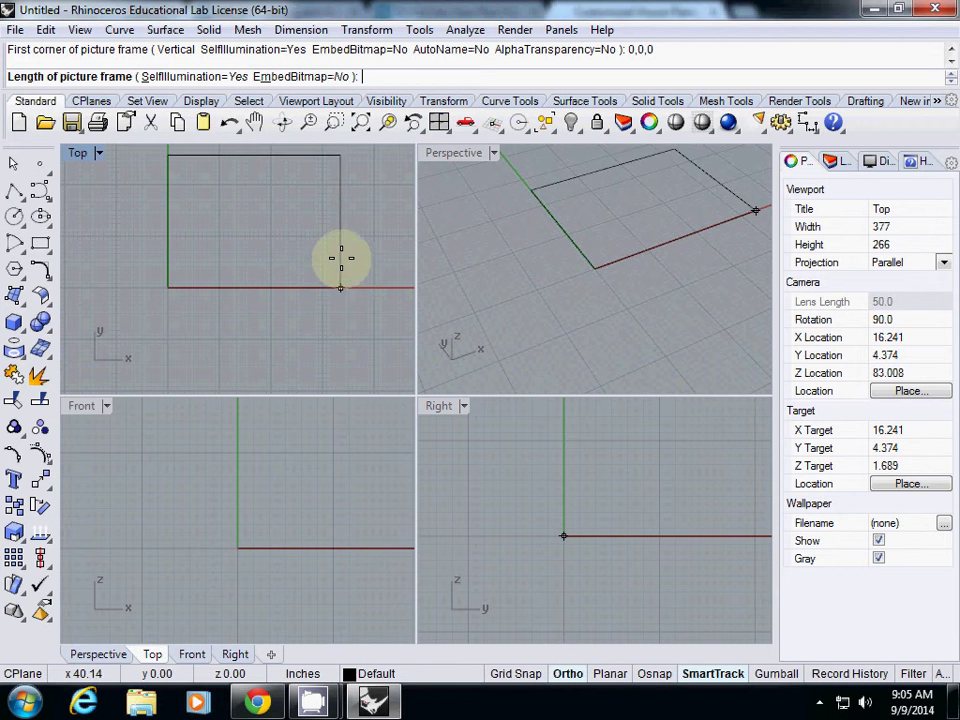
pyautogui.click(321, 317)
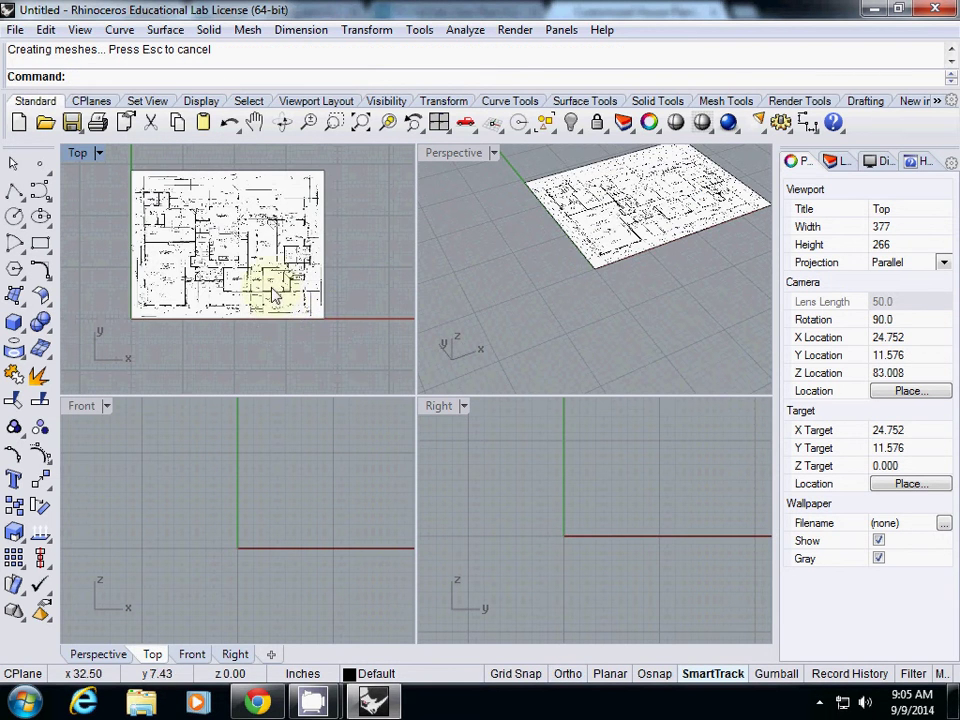
# Maximize the Top view and trace a closed rectangular polyline along the top-left room's walls.
pyautogui.doubleClick(82, 162)
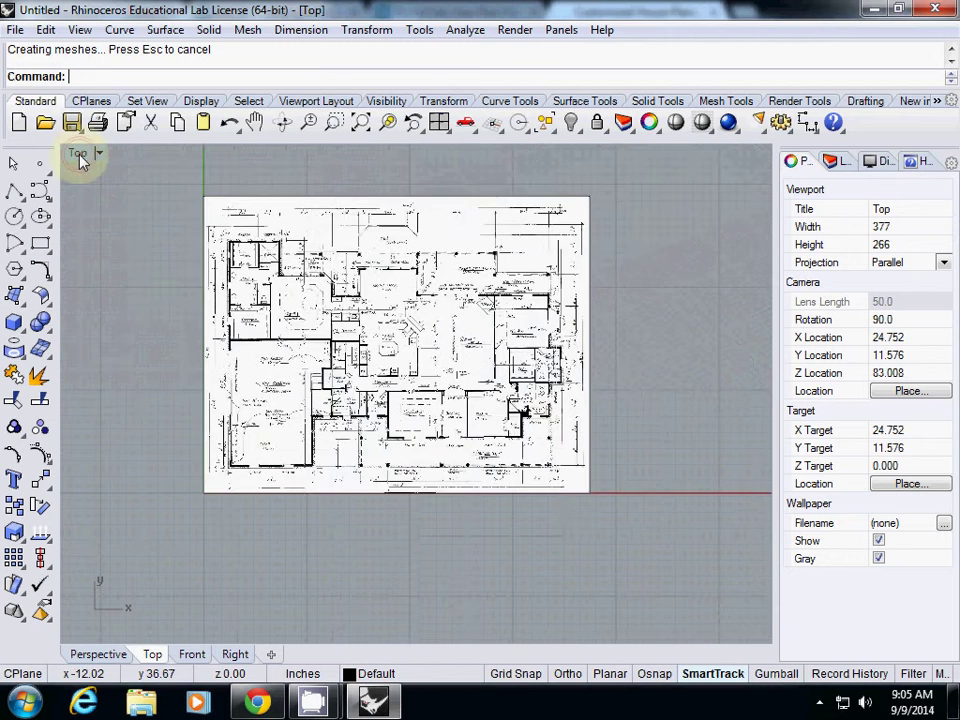
pyautogui.scroll(-2, 124, 223)
pyautogui.scroll(6, 137, 230)
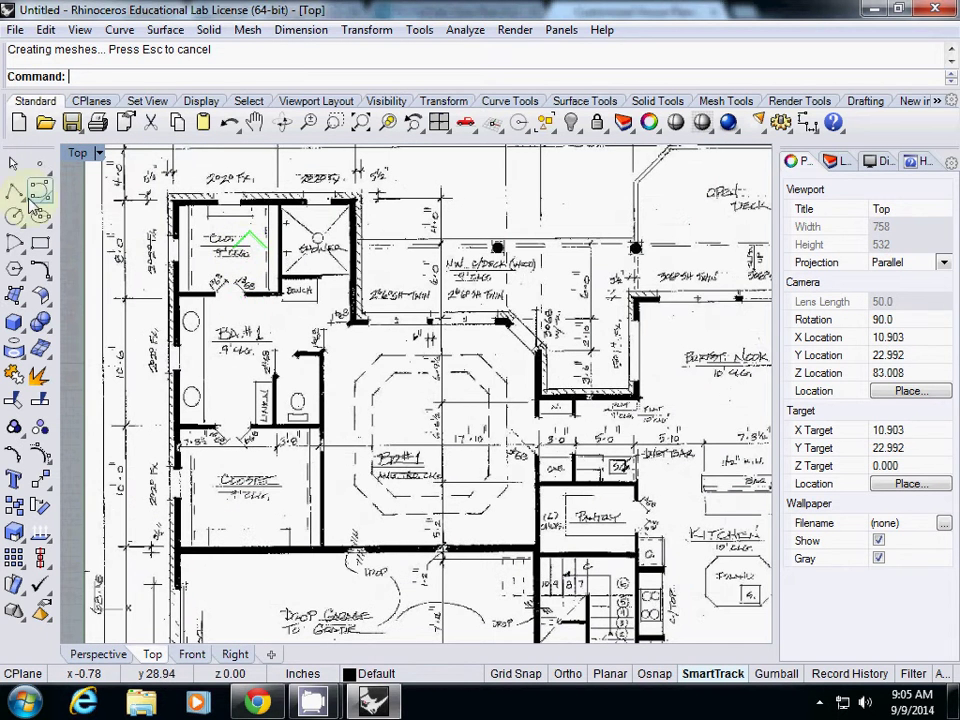
pyautogui.click(19, 193)
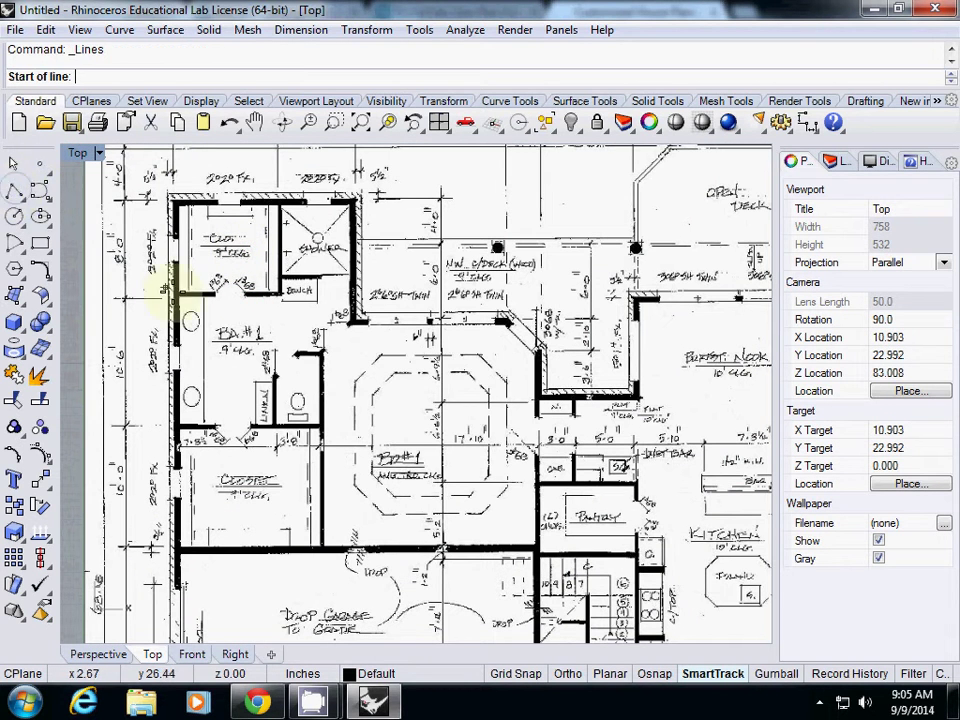
pyautogui.click(170, 290)
pyautogui.click(168, 206)
pyautogui.press('F8')
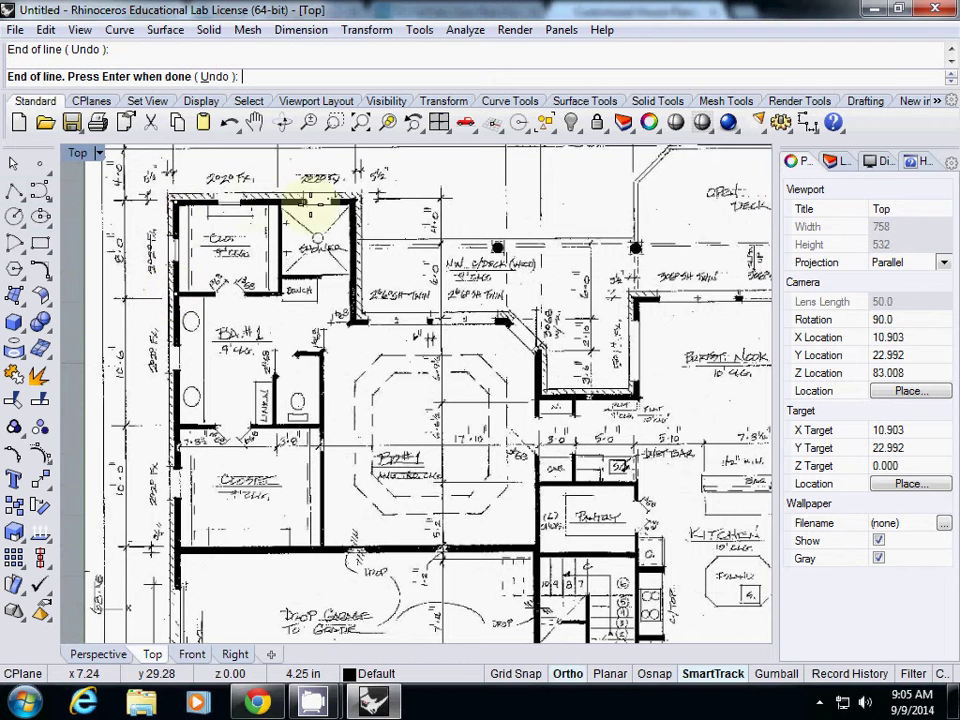
pyautogui.click(350, 203)
pyautogui.click(350, 290)
pyautogui.click(172, 290)
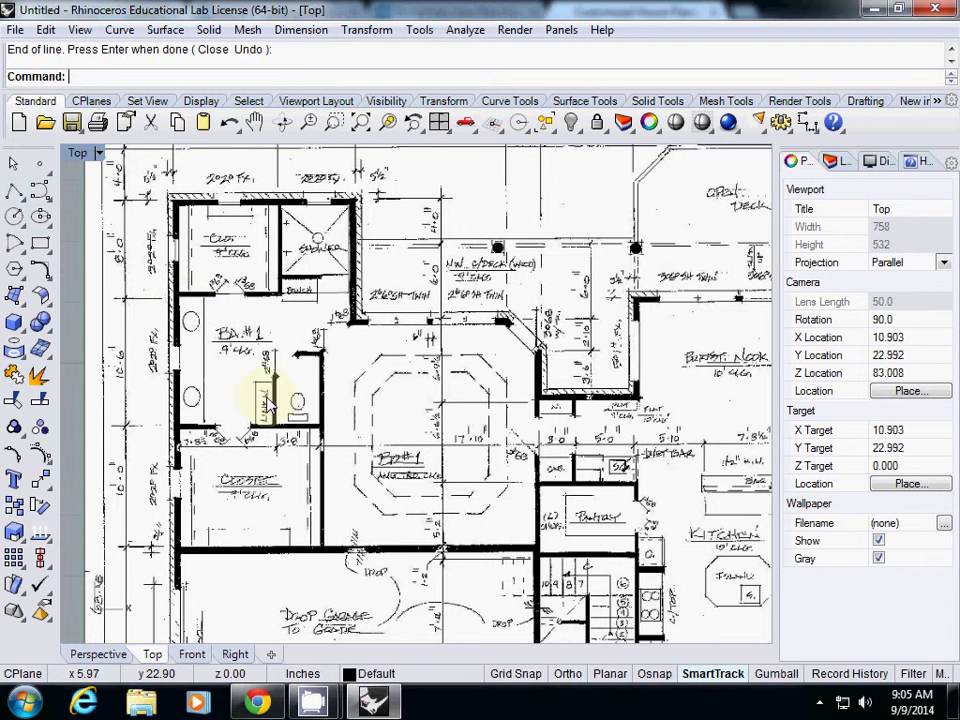
# Hide the selected floor-plan picture with Ctrl+H.
pyautogui.scroll(-5, 265, 400)
pyautogui.click(345, 405)
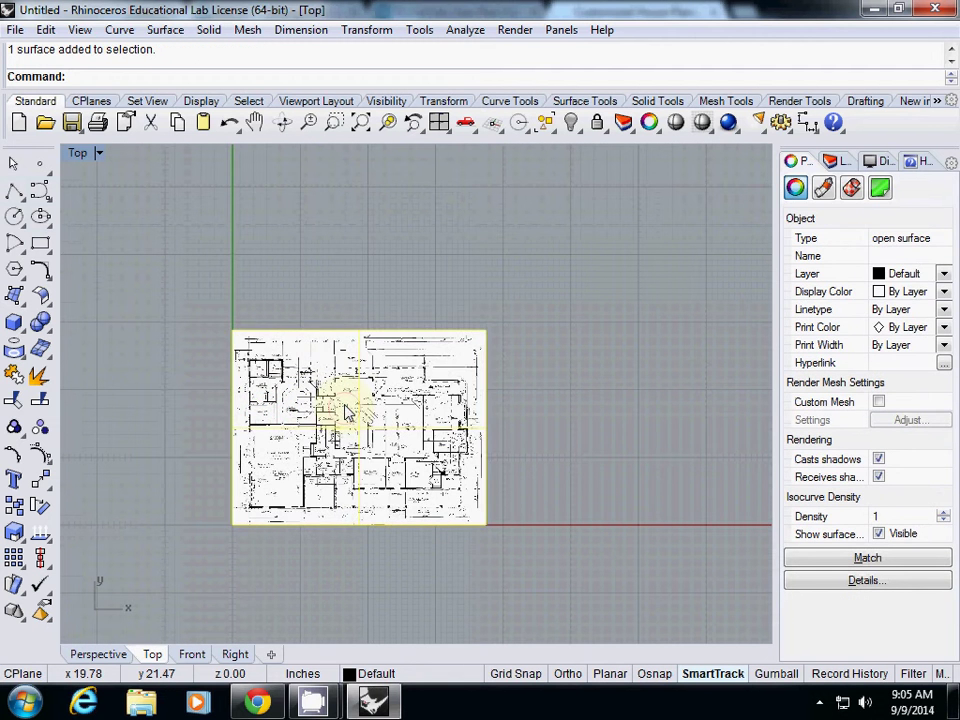
pyautogui.hotkey('ctrl', 'h')
# Bring the hidden picture back with Show after the Unhide attempt fails.
pyautogui.scroll(5, 285, 390)
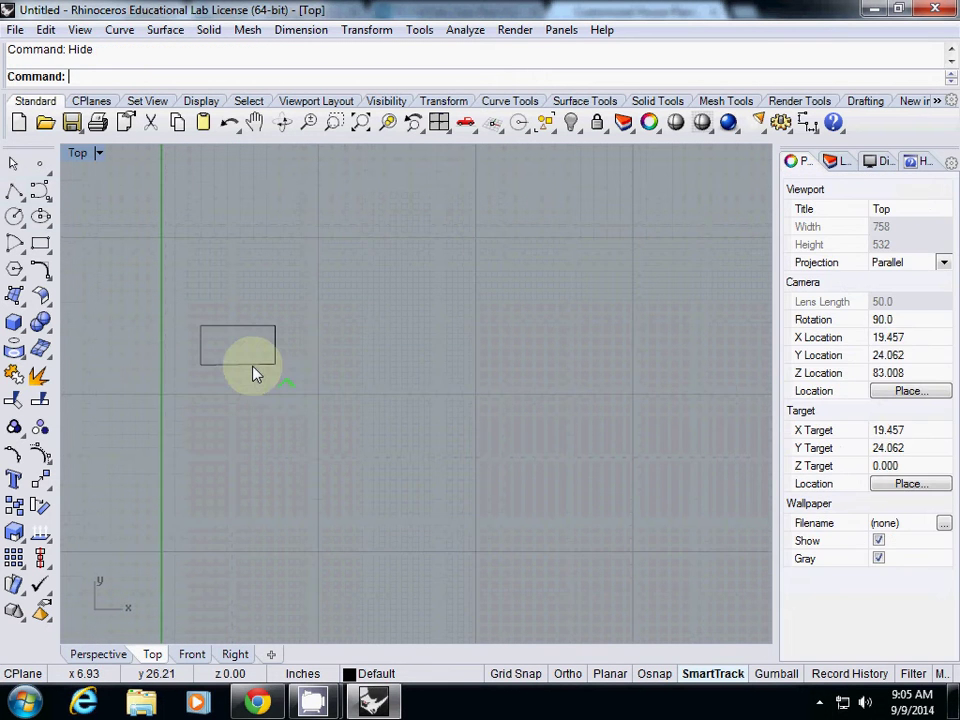
pyautogui.click(253, 372)
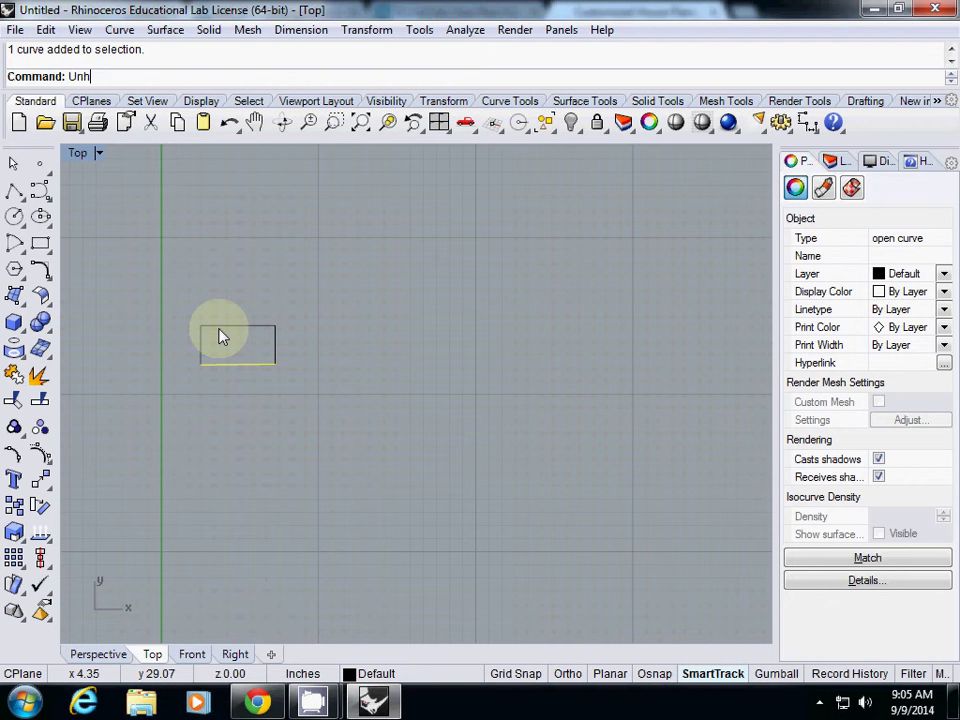
pyautogui.write('ide')
pyautogui.press('Return')
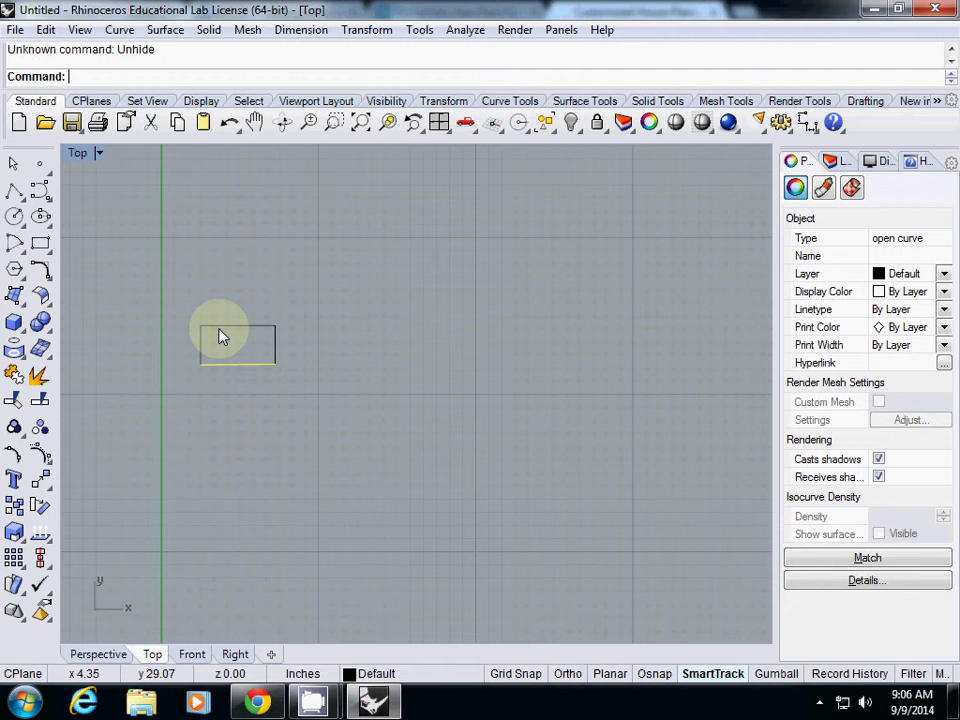
pyautogui.press('Return')
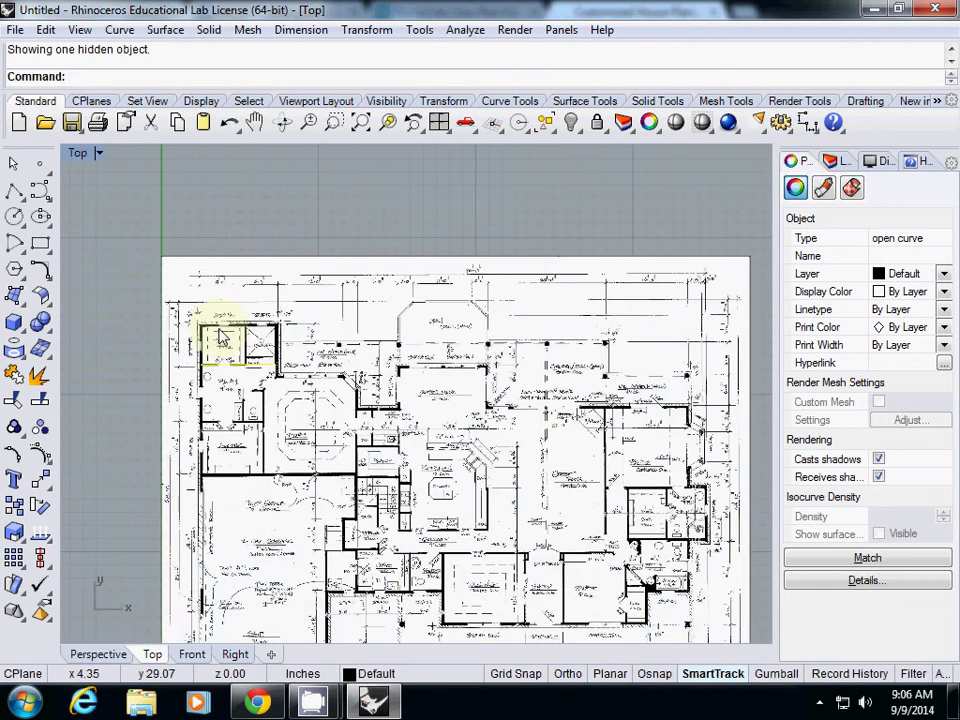
pyautogui.scroll(-3, 270, 330)
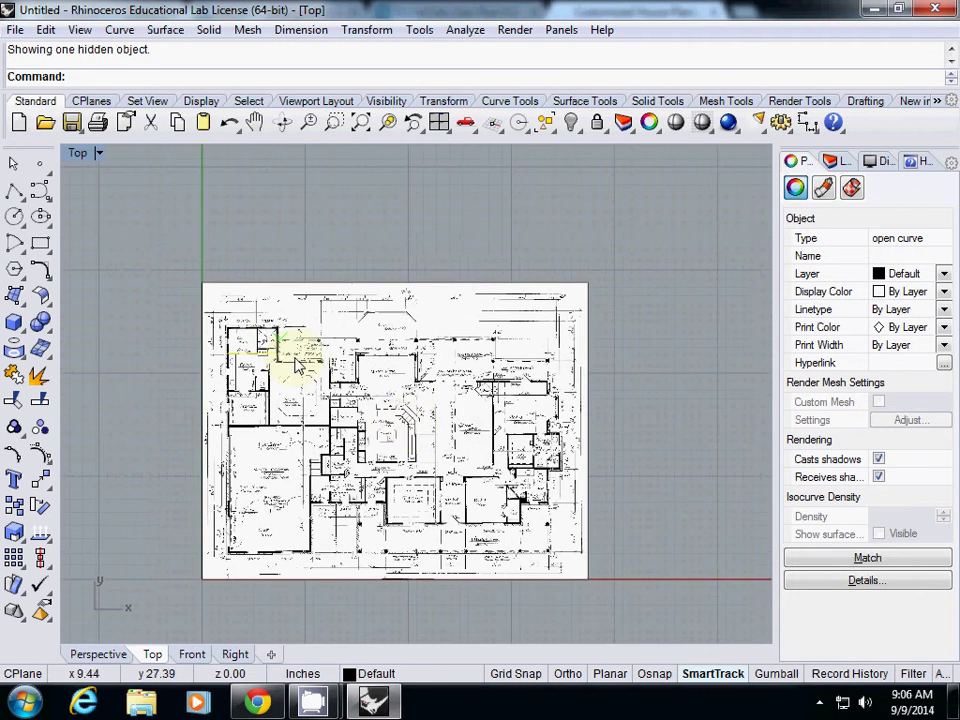
# Assign the floor-plan picture to Layer 01 in its Properties.
pyautogui.click(833, 163)
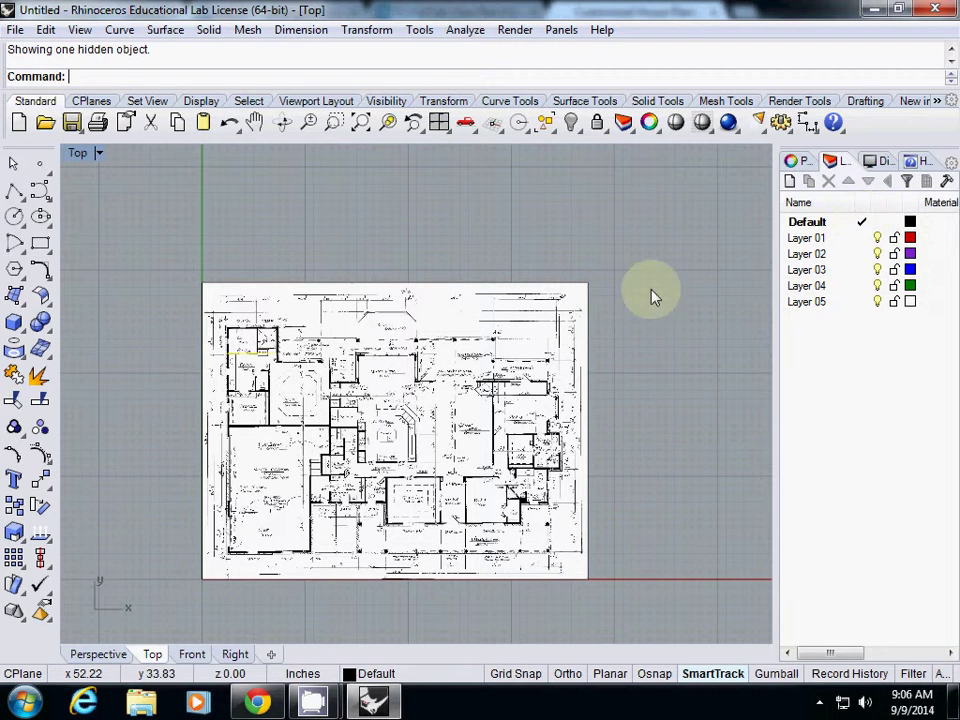
pyautogui.click(796, 163)
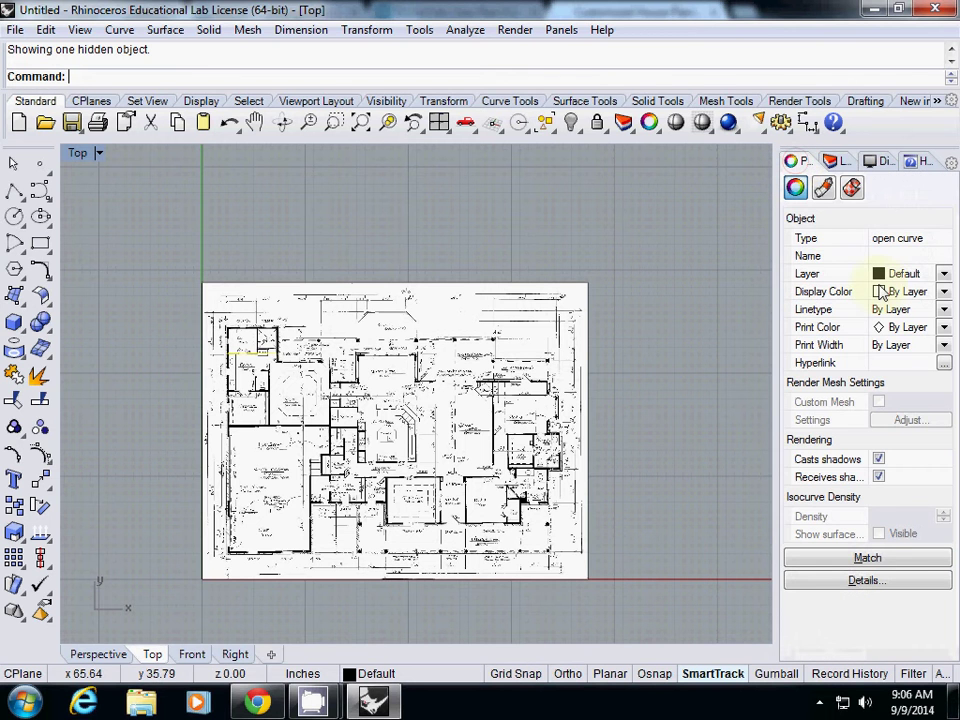
pyautogui.click(483, 405)
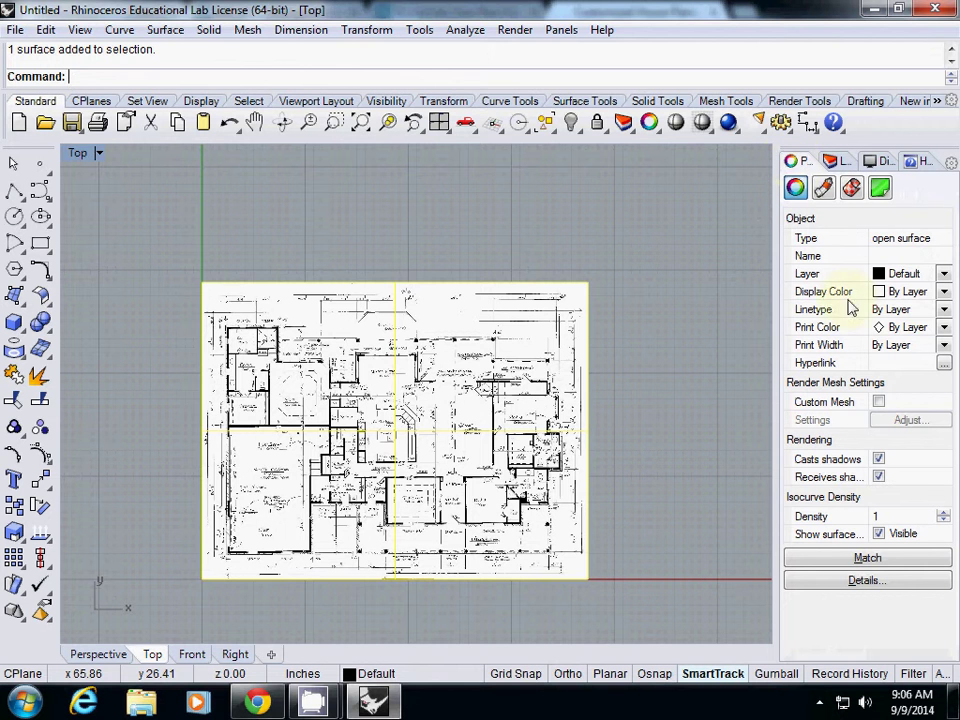
pyautogui.click(941, 275)
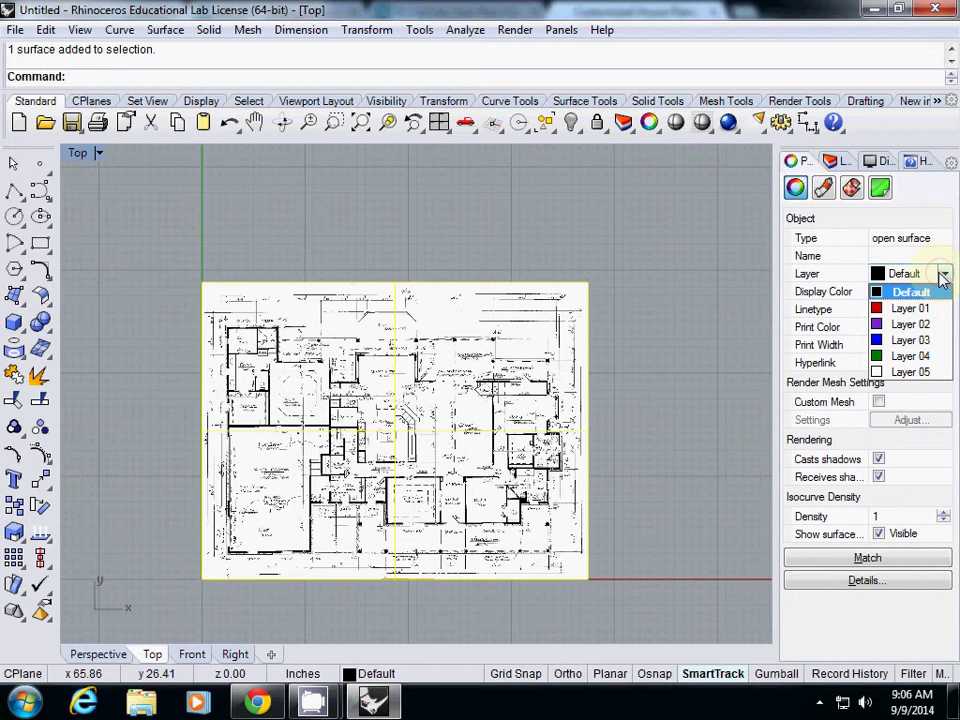
pyautogui.click(911, 316)
pyautogui.click(682, 347)
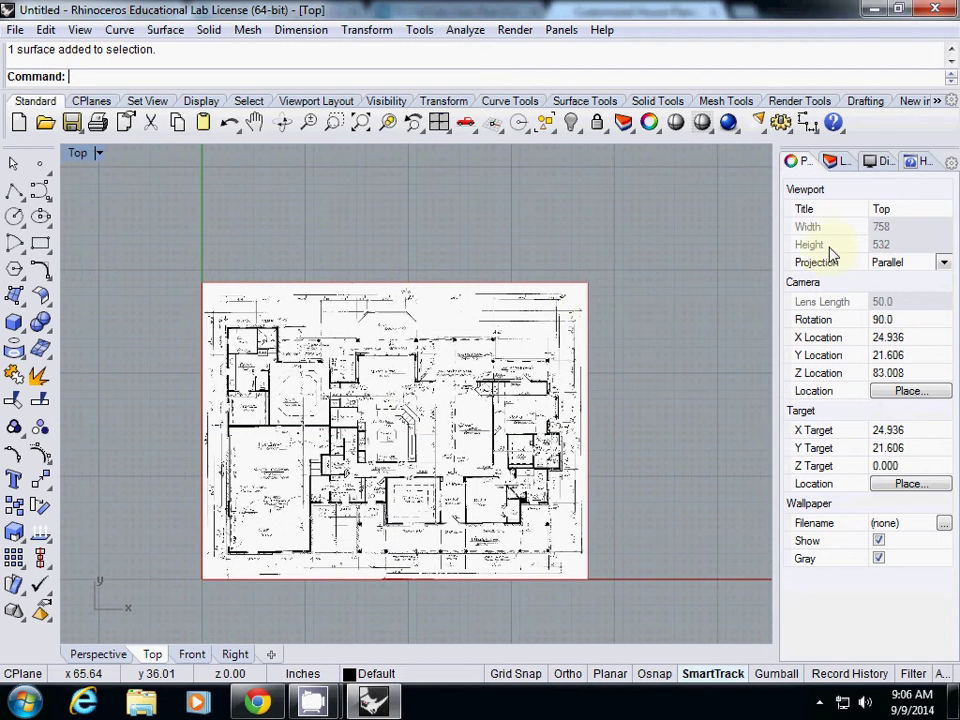
# Turn Layer 01 off in the Layers panel so the picture disappears.
pyautogui.click(836, 162)
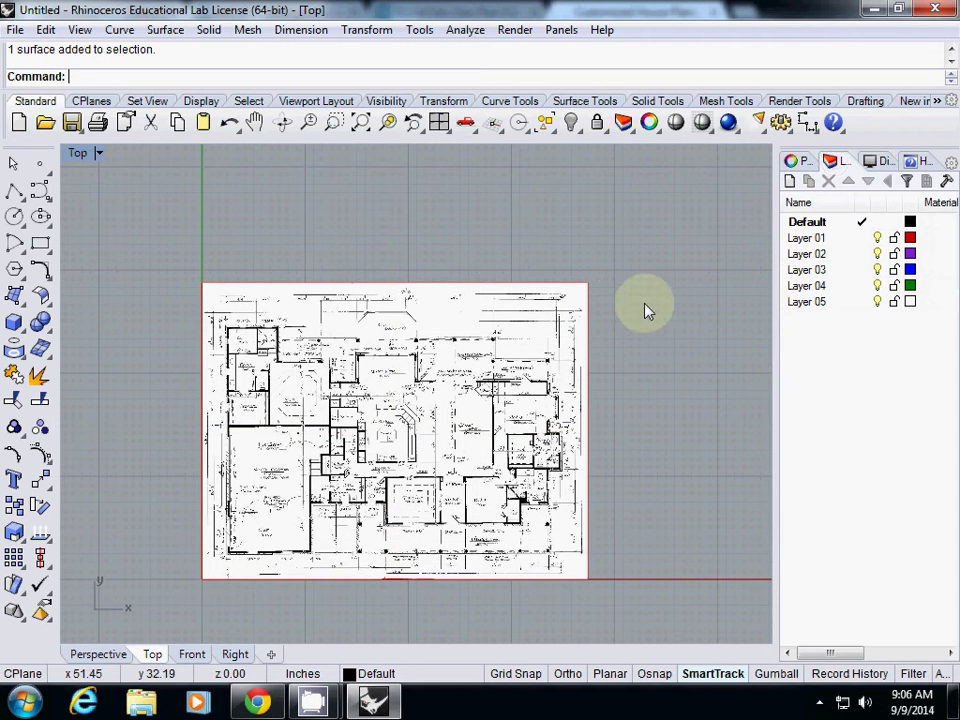
pyautogui.click(878, 239)
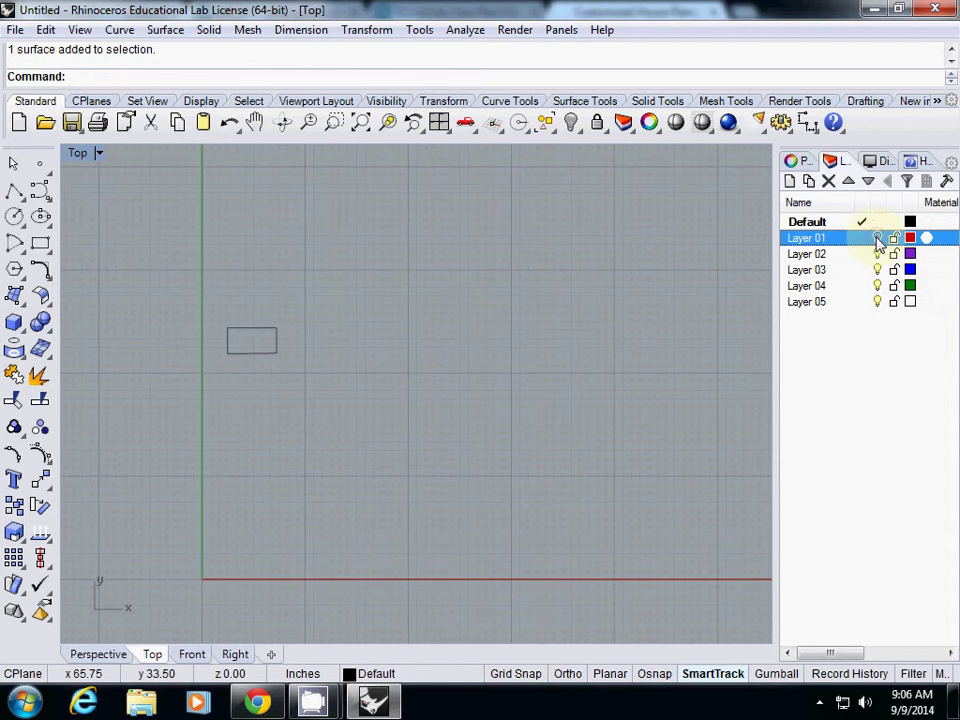
pyautogui.click(877, 239)
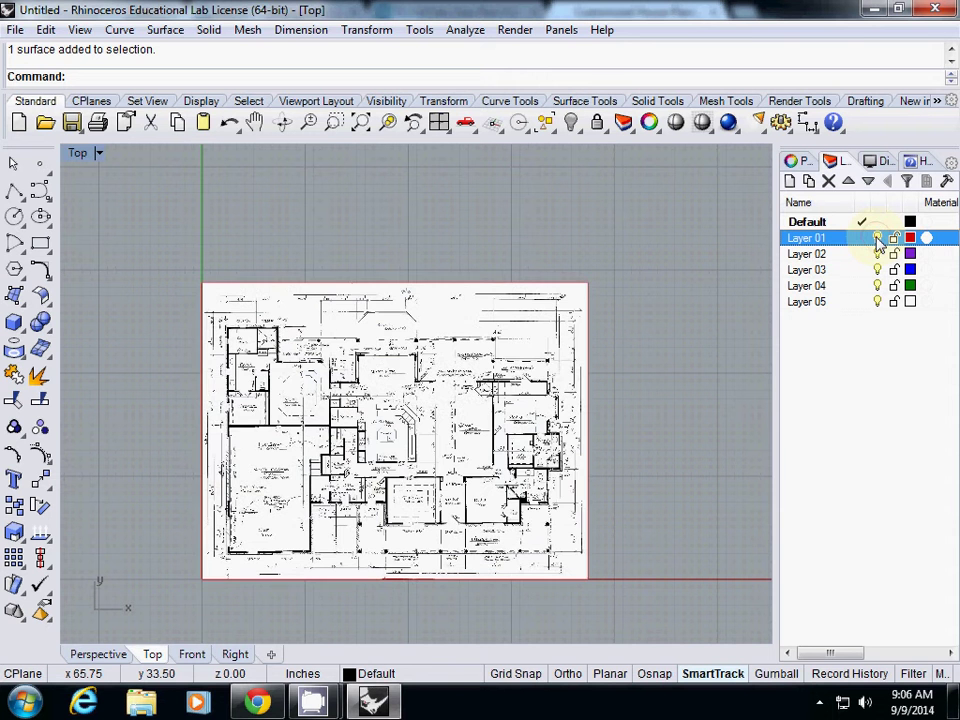
pyautogui.click(878, 240)
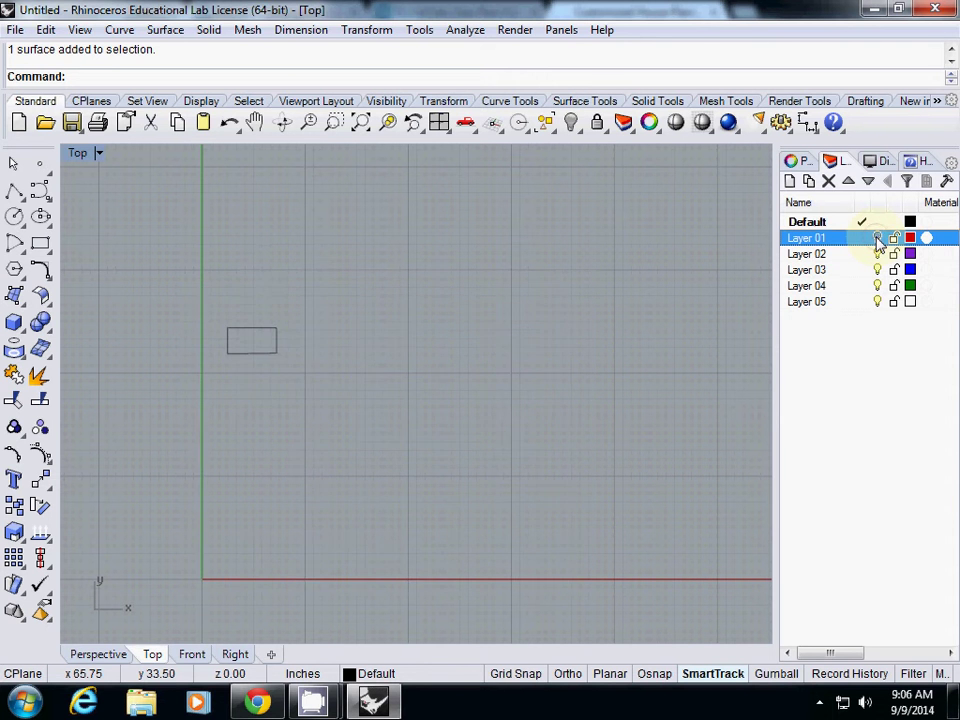
# Export the four selected rectangle curves to the Desktop as sketch.dwg with default DWG settings.
pyautogui.moveTo(203, 303); pyautogui.dragTo(361, 401)
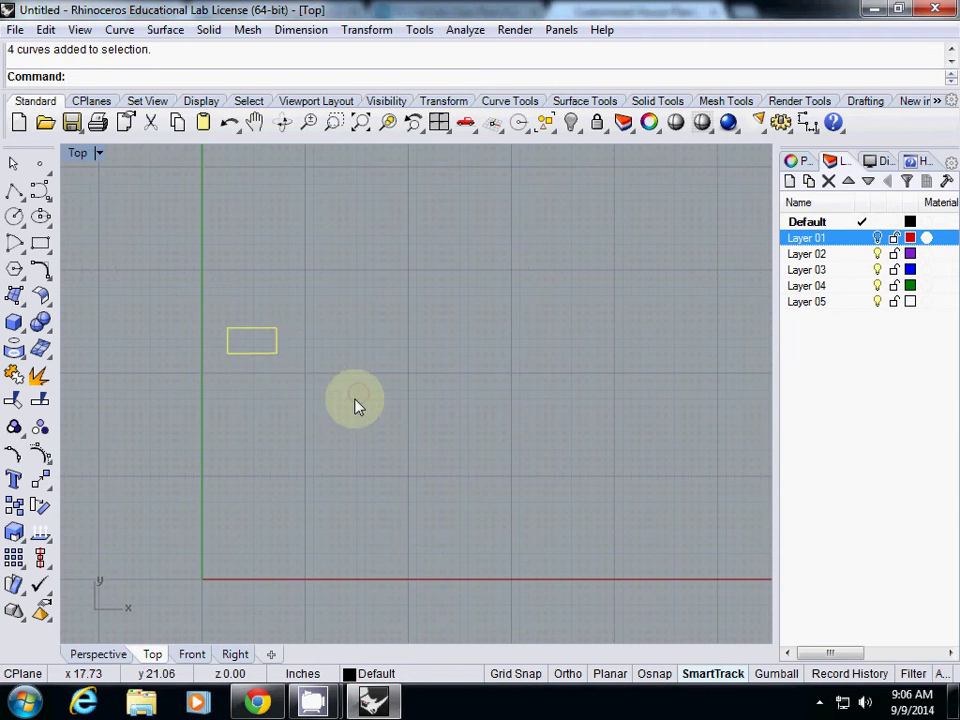
pyautogui.click(15, 29)
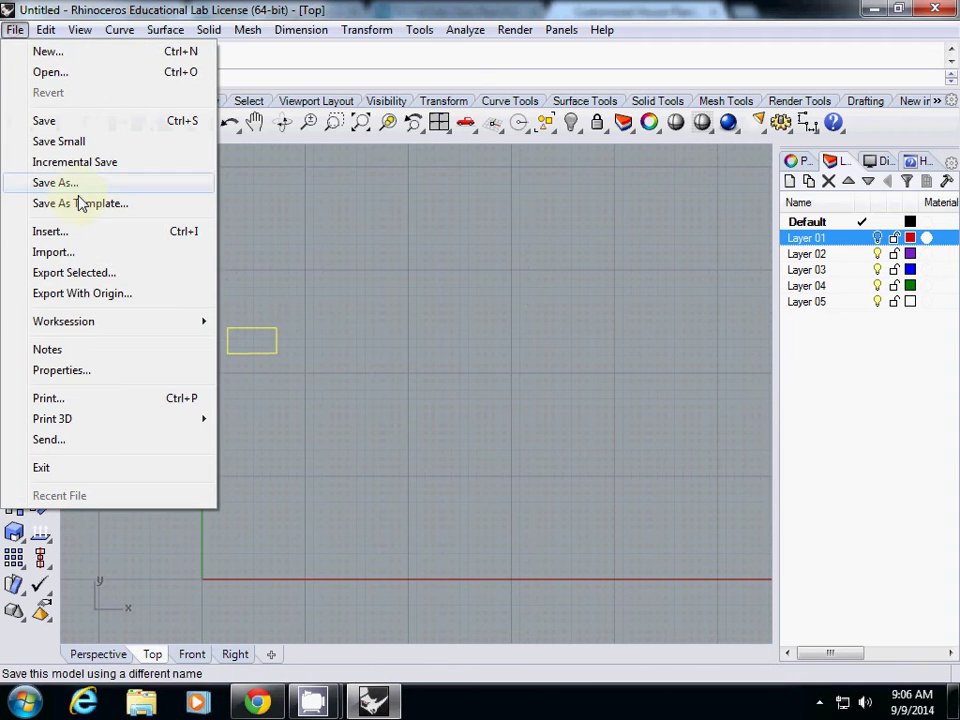
pyautogui.click(108, 283)
pyautogui.click(248, 232)
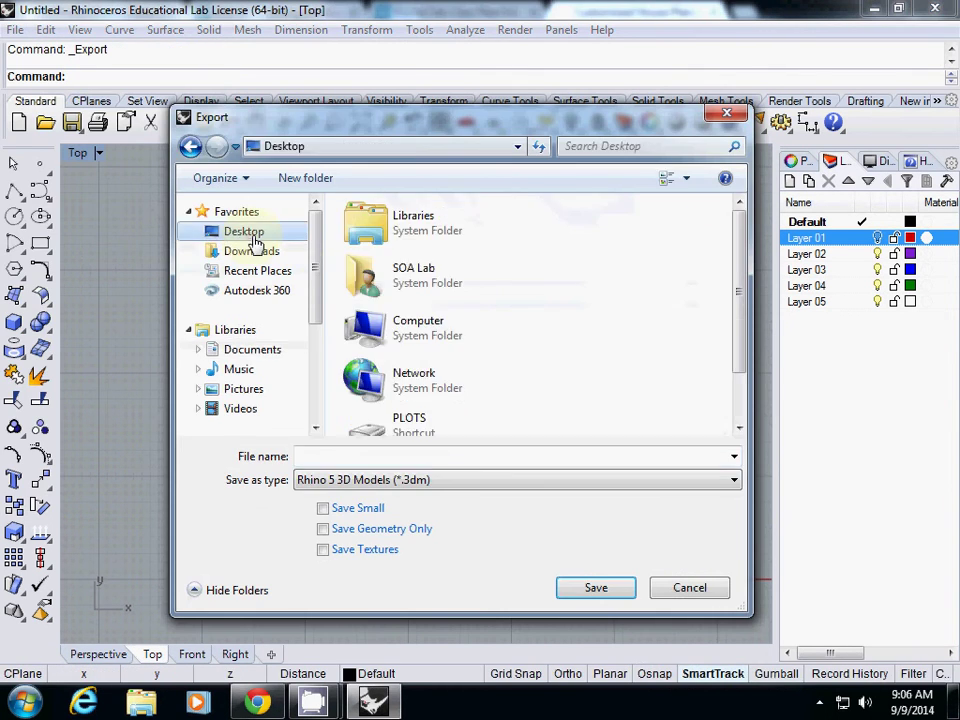
pyautogui.click(381, 481)
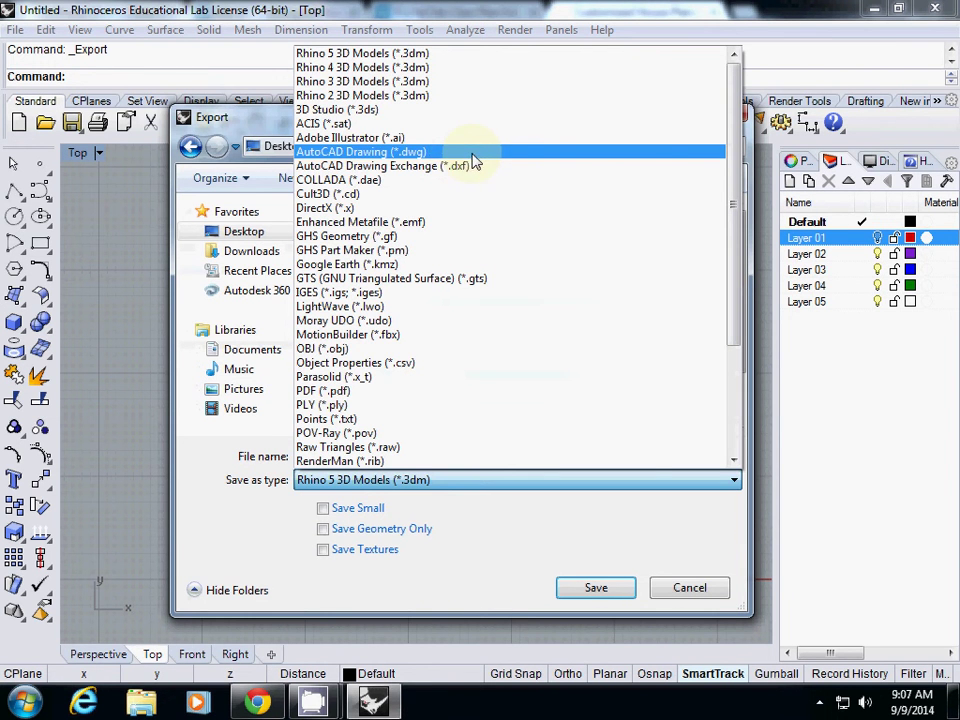
pyautogui.click(465, 152)
pyautogui.click(403, 452)
pyautogui.write('sk')
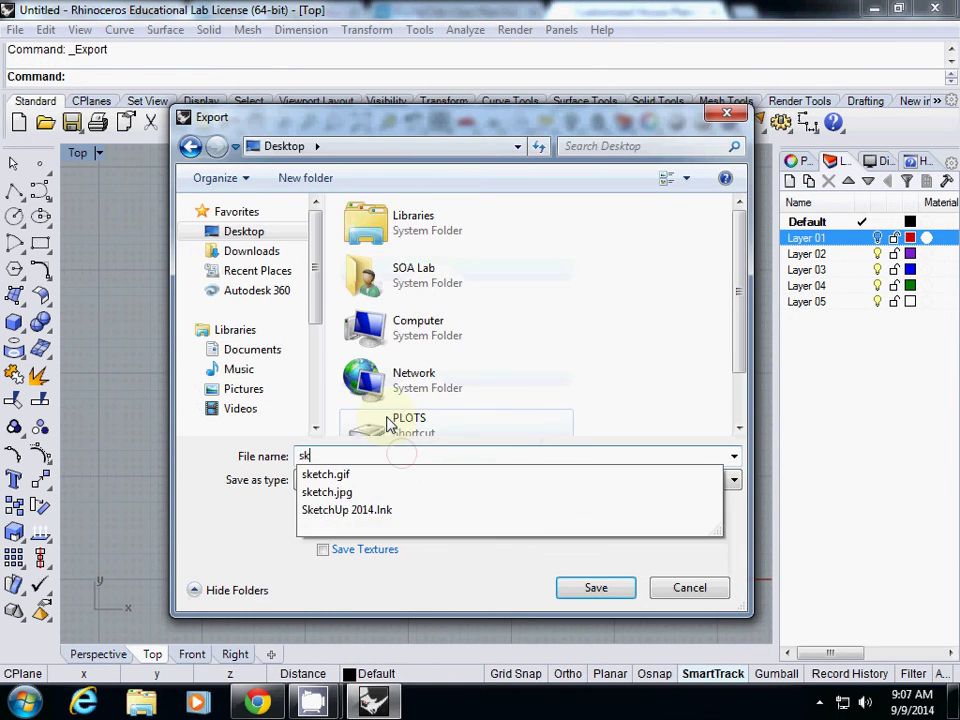
pyautogui.write('etch')
pyautogui.press('Return')
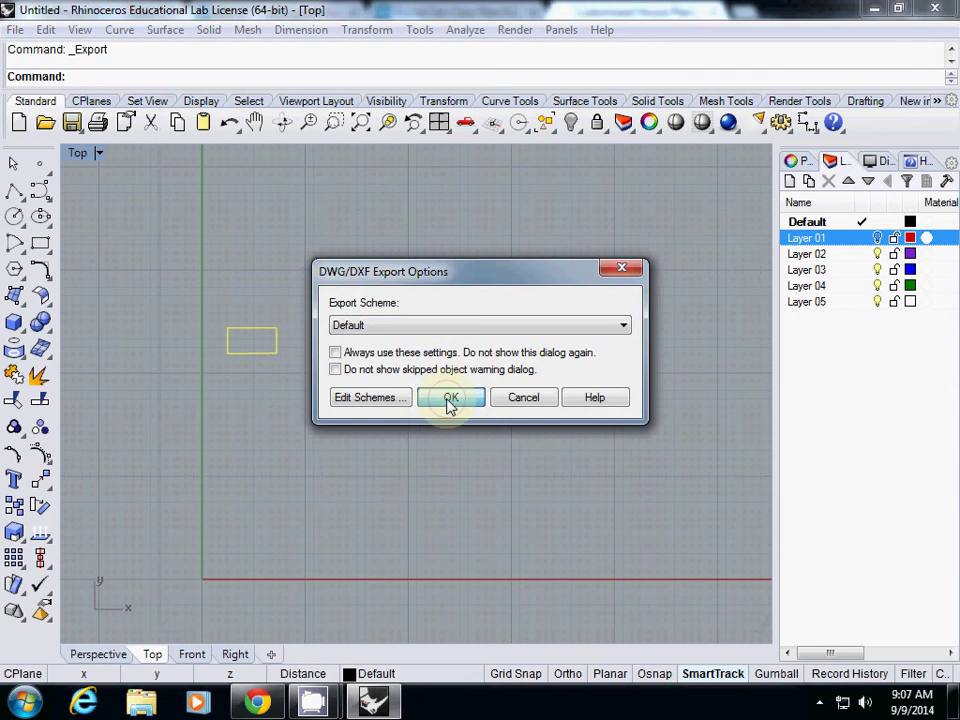
pyautogui.click(448, 401)
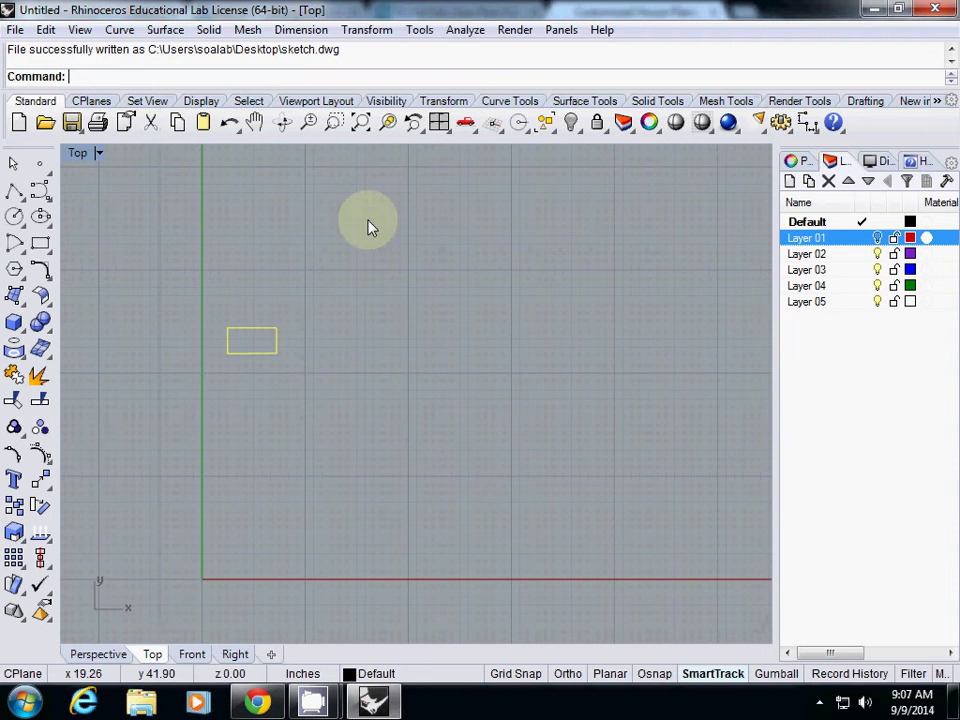
# Draw a closed freeform control-point curve, ending back at its start point.
pyautogui.click(40, 190)
pyautogui.click(270, 425)
pyautogui.click(349, 327)
pyautogui.click(420, 355)
pyautogui.click(522, 417)
pyautogui.click(547, 482)
pyautogui.click(483, 505)
pyautogui.click(443, 457)
pyautogui.click(384, 495)
pyautogui.click(326, 508)
pyautogui.click(266, 474)
pyautogui.click(270, 425)
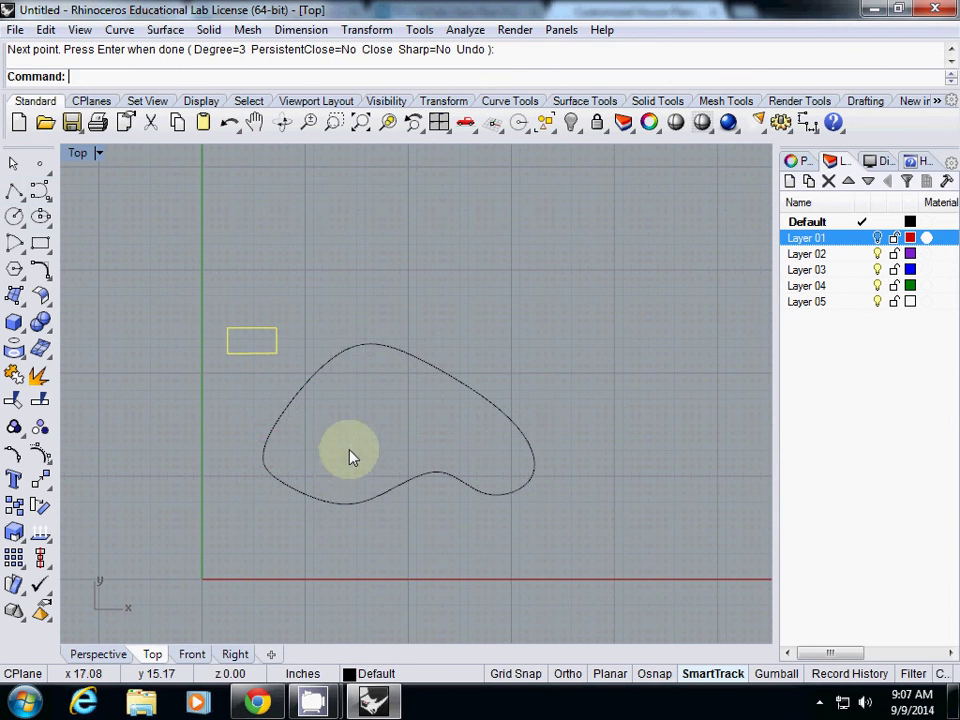
pyautogui.scroll(-3, 386, 390)
pyautogui.scroll(6, 377, 394)
pyautogui.scroll(-2, 373, 416)
# Add two small circles inside the outline's upper left, dragging the second into place.
pyautogui.click(14, 216)
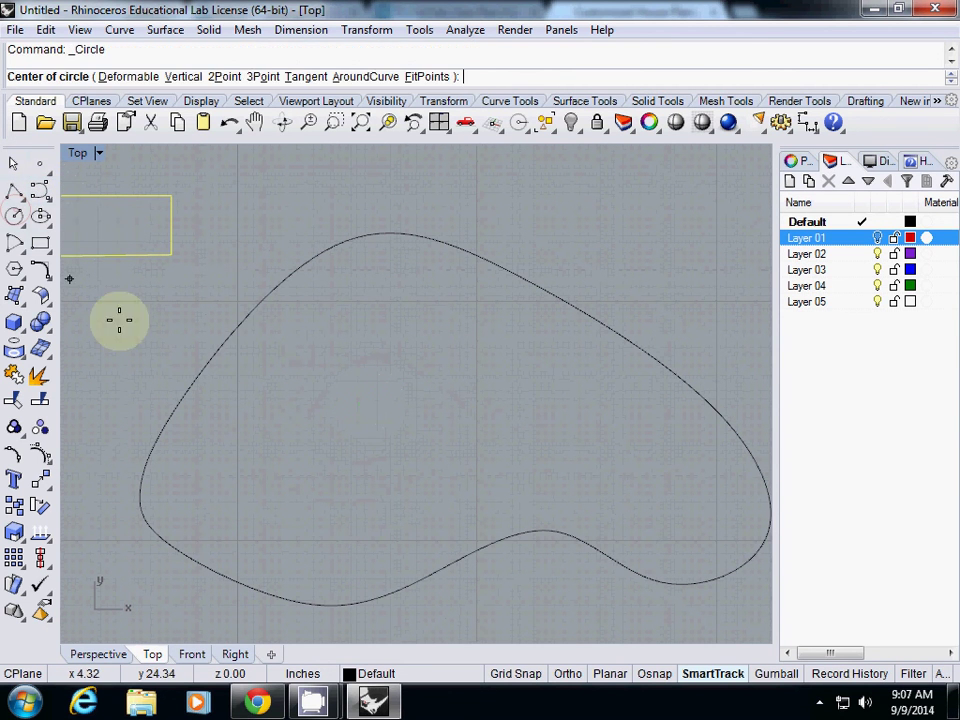
pyautogui.click(270, 380)
pyautogui.click(271, 387)
pyautogui.press('Return')
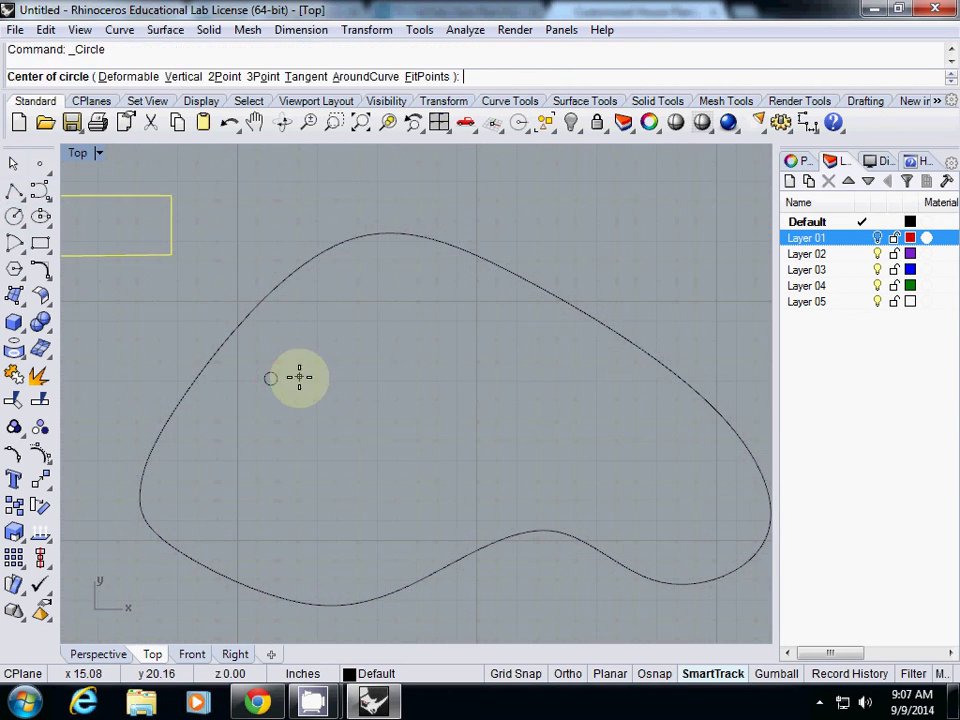
pyautogui.scroll(5, 288, 384)
pyautogui.click(272, 386)
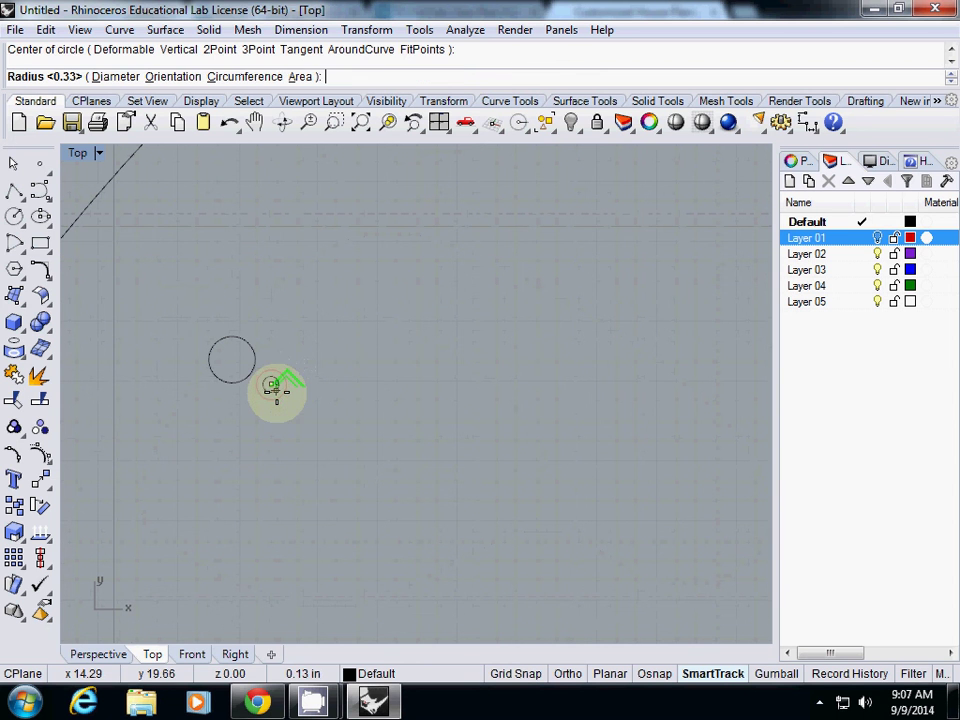
pyautogui.click(284, 402)
pyautogui.moveTo(291, 401); pyautogui.dragTo(308, 416)
pyautogui.scroll(-5, 284, 357)
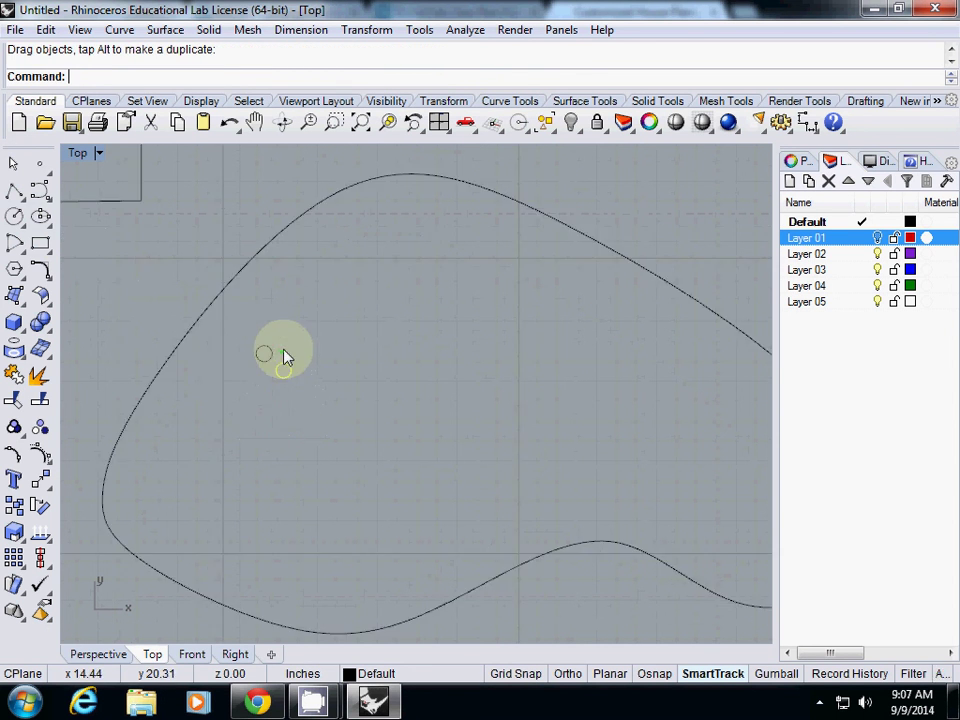
pyautogui.scroll(-2, 385, 440)
pyautogui.scroll(-2, 379, 444)
pyautogui.scroll(1, 339, 399)
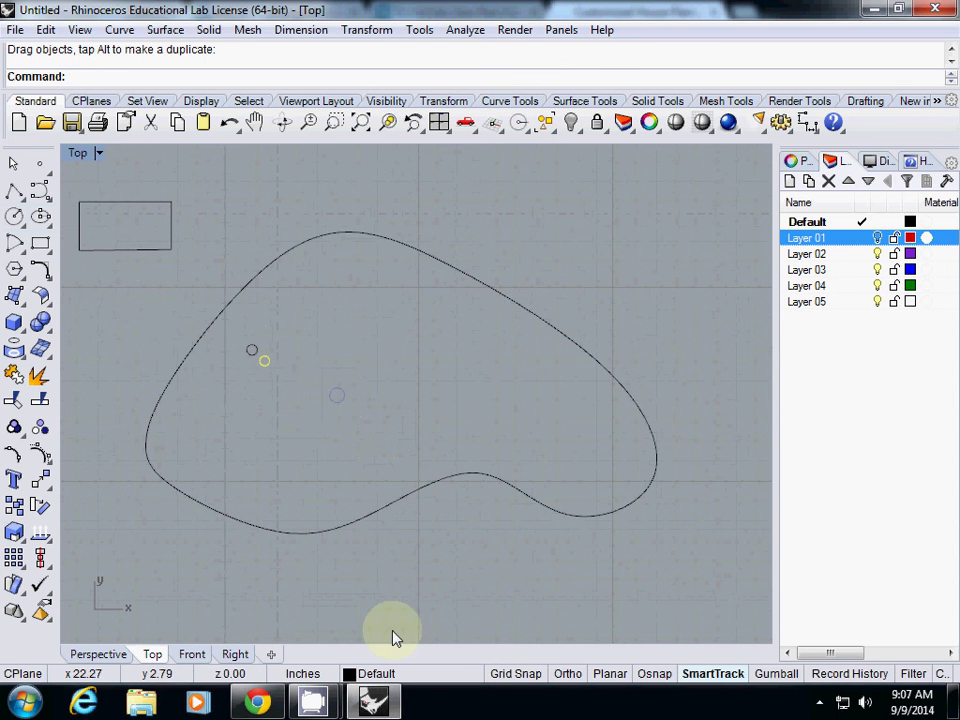
pyautogui.moveTo(313, 702)
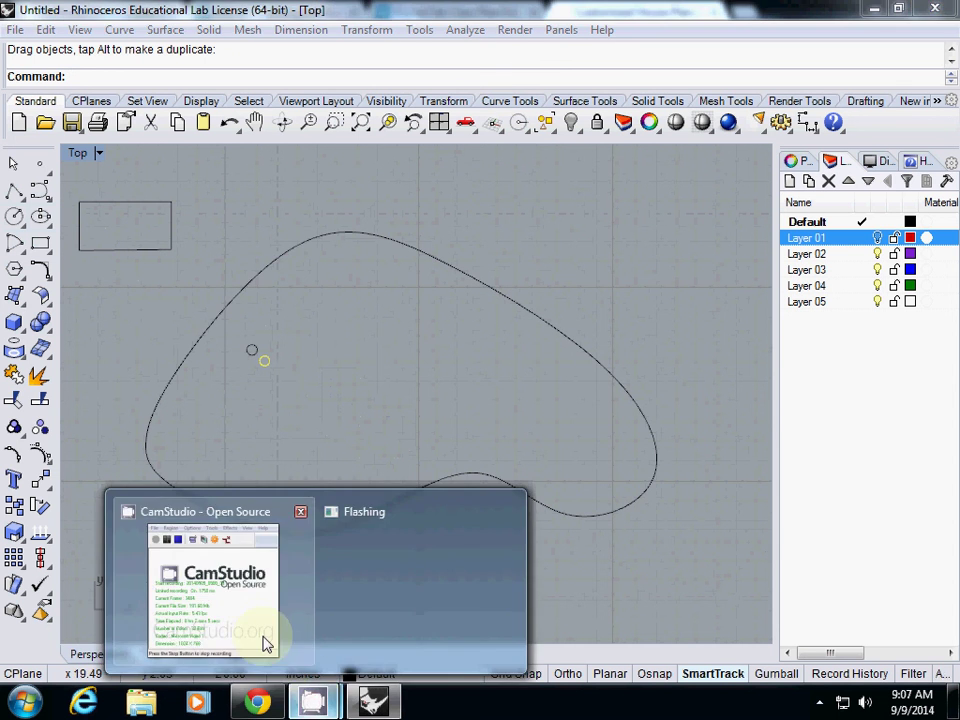
pyautogui.click(258, 642)
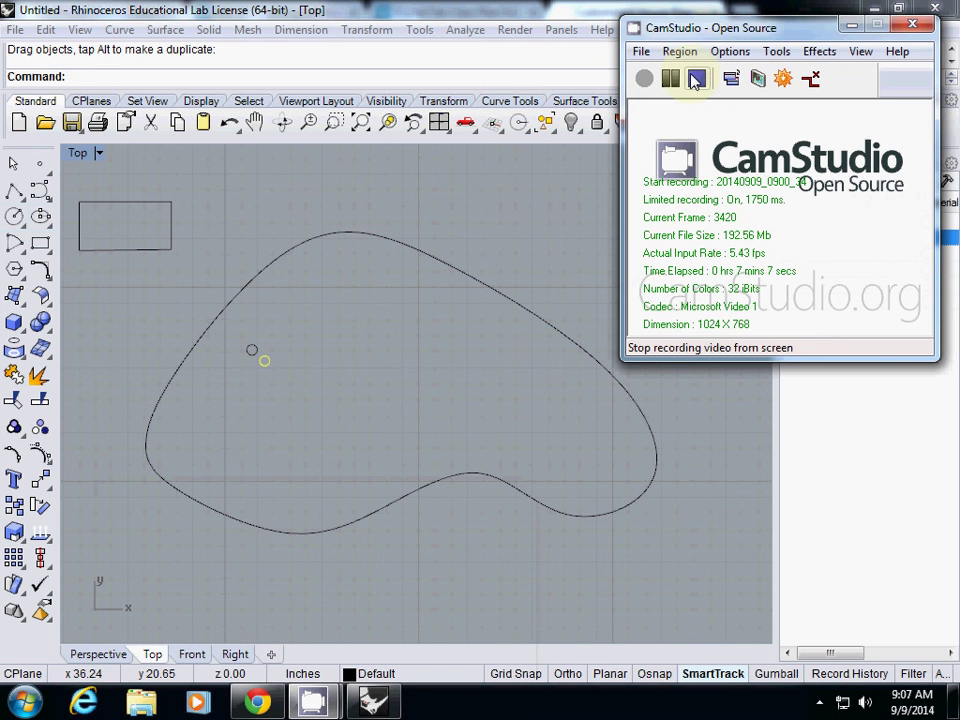